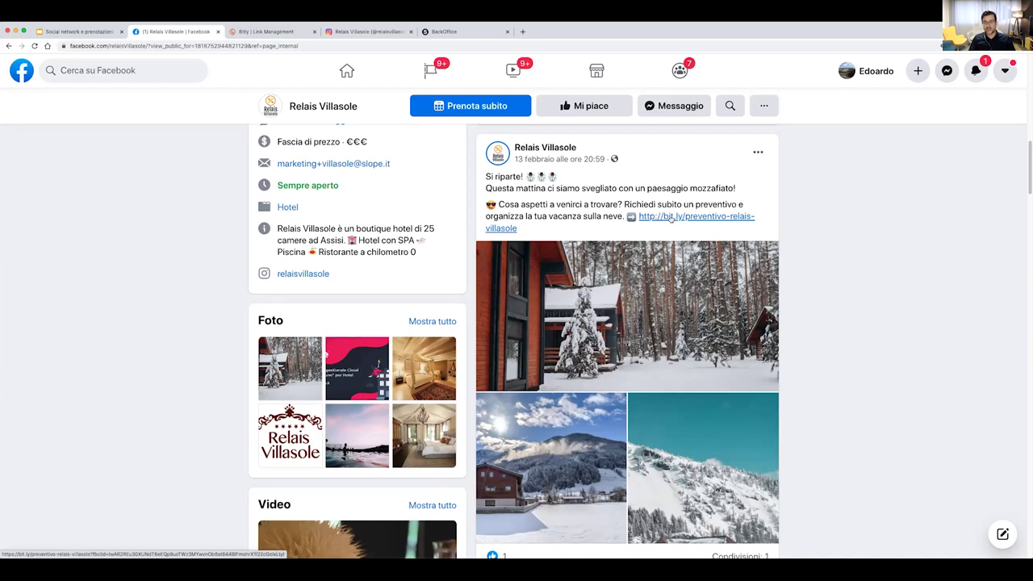
Open the quote-request link in the Relais Villasole snow post, and return to the Facebook page
click(671, 218)
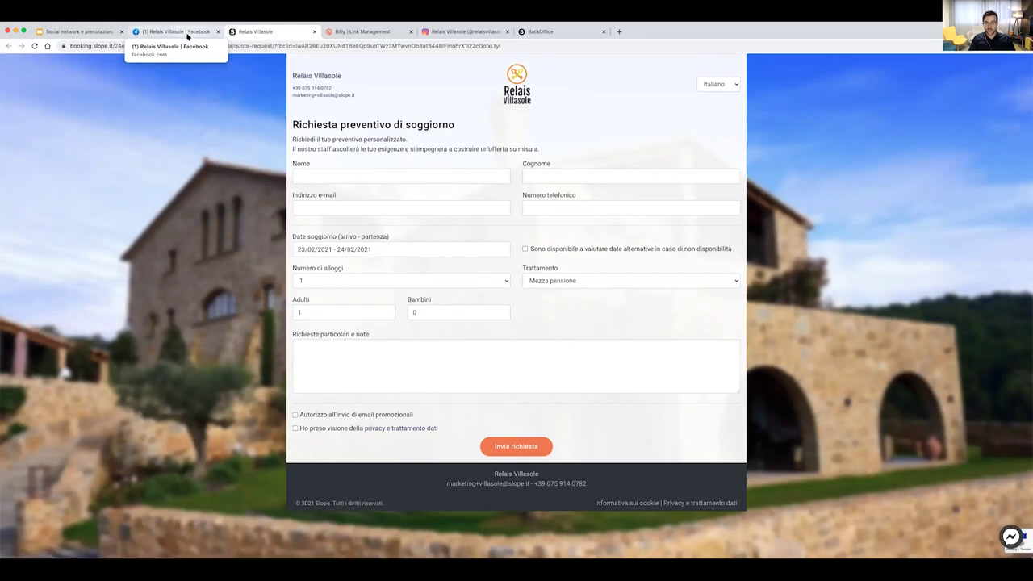
click(188, 36)
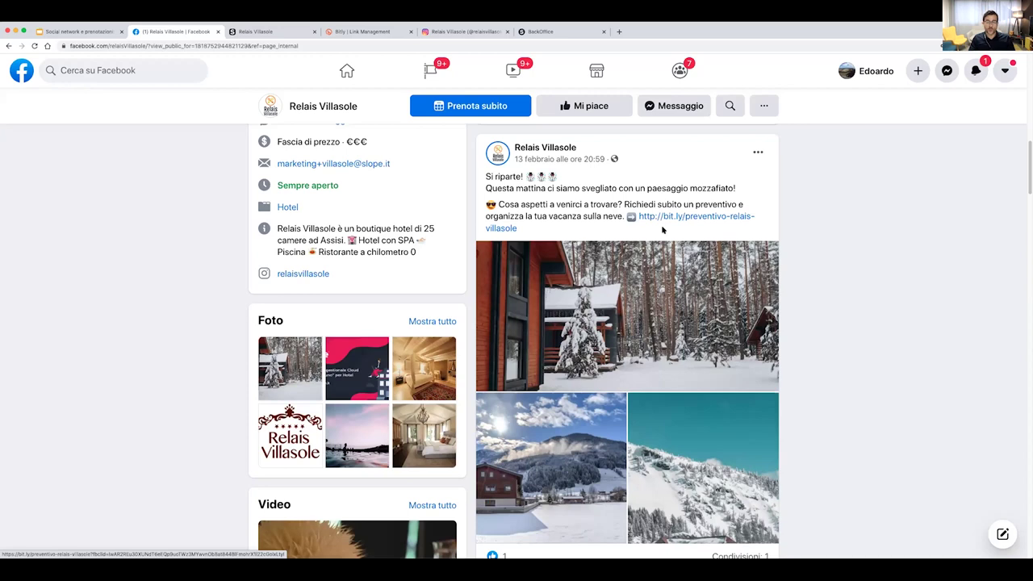
Copy the Facebook page's address, and switch to Bitly with its page enlarged to 125%
click(368, 44)
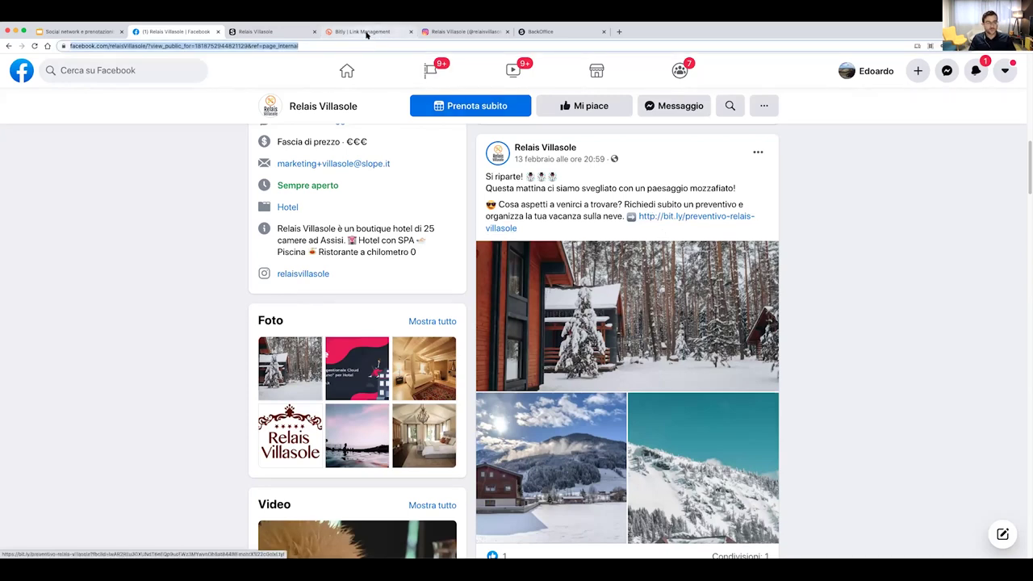
click(364, 31)
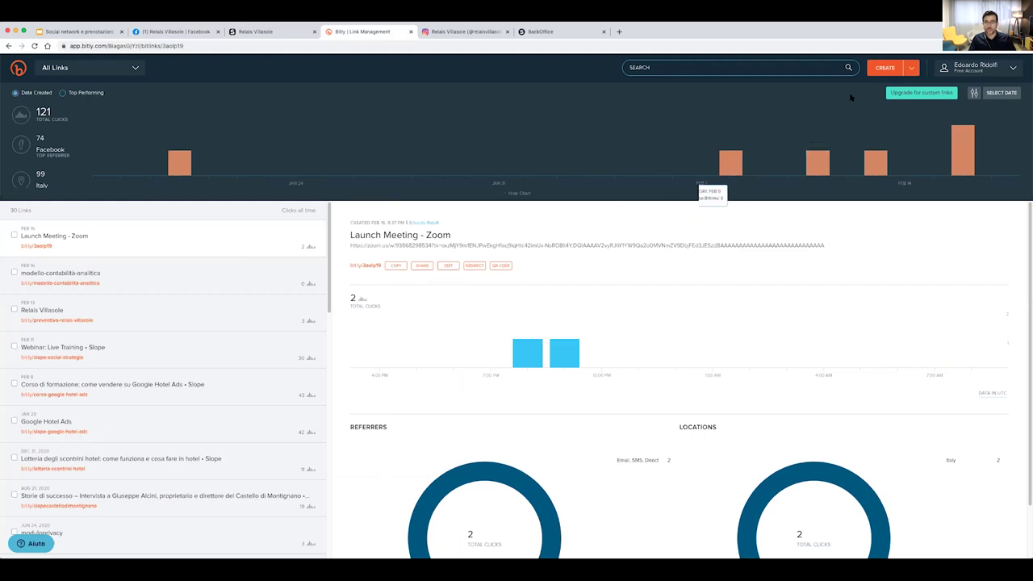
click(1023, 46)
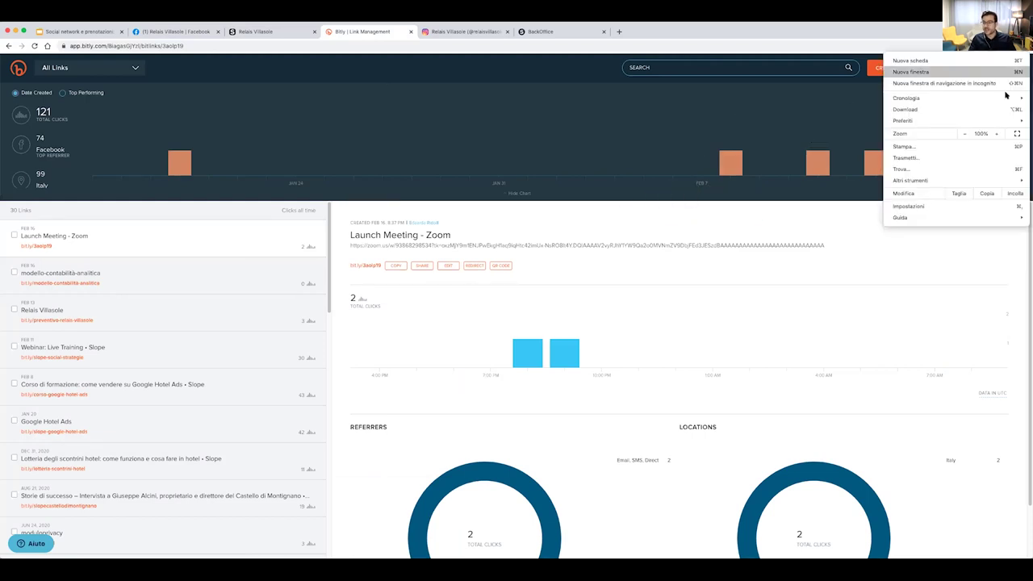
click(997, 135)
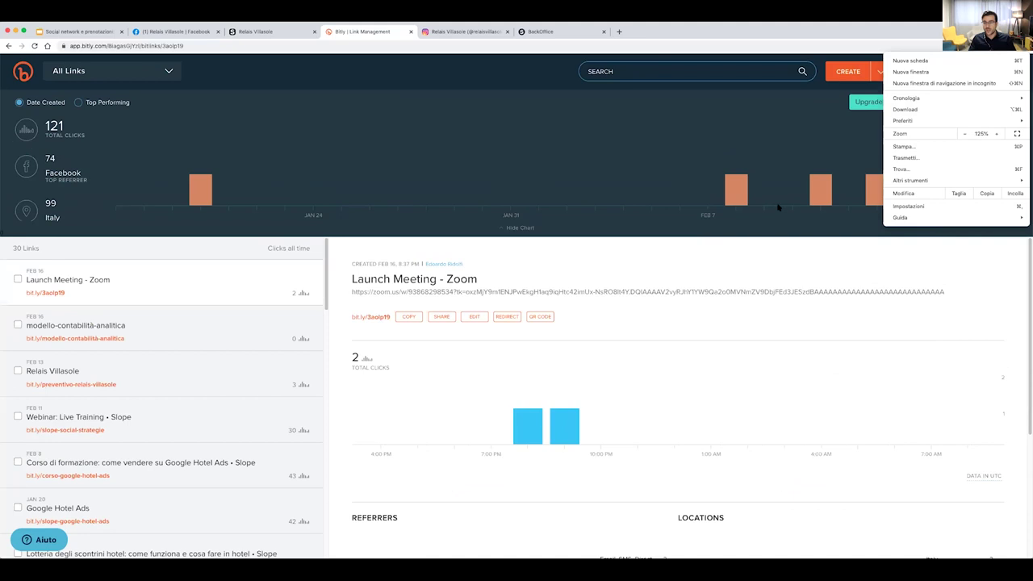
click(775, 242)
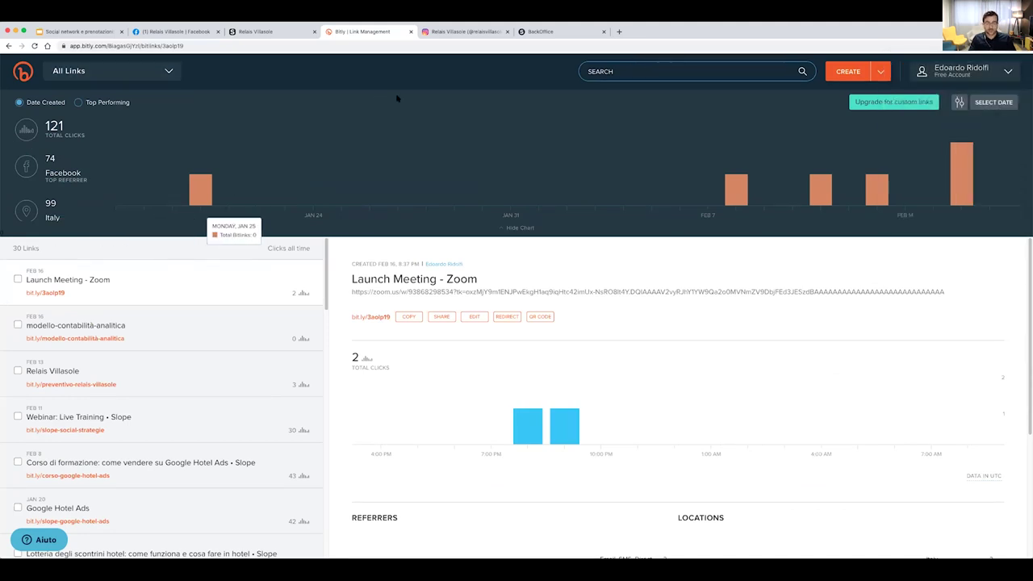
Create a Bitly short link from the copied Facebook page address and copy the shortened link
click(854, 75)
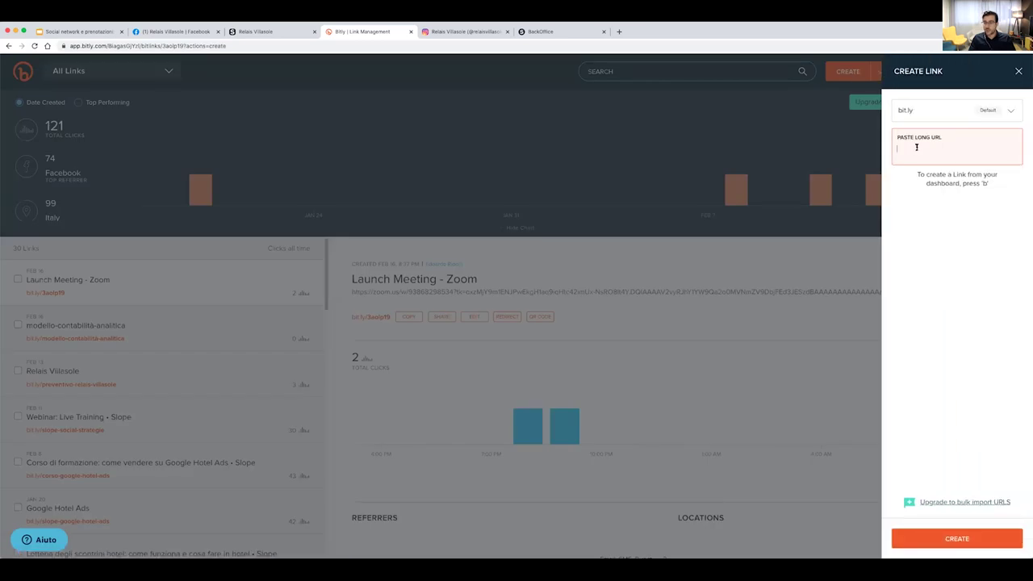
key(super+v)
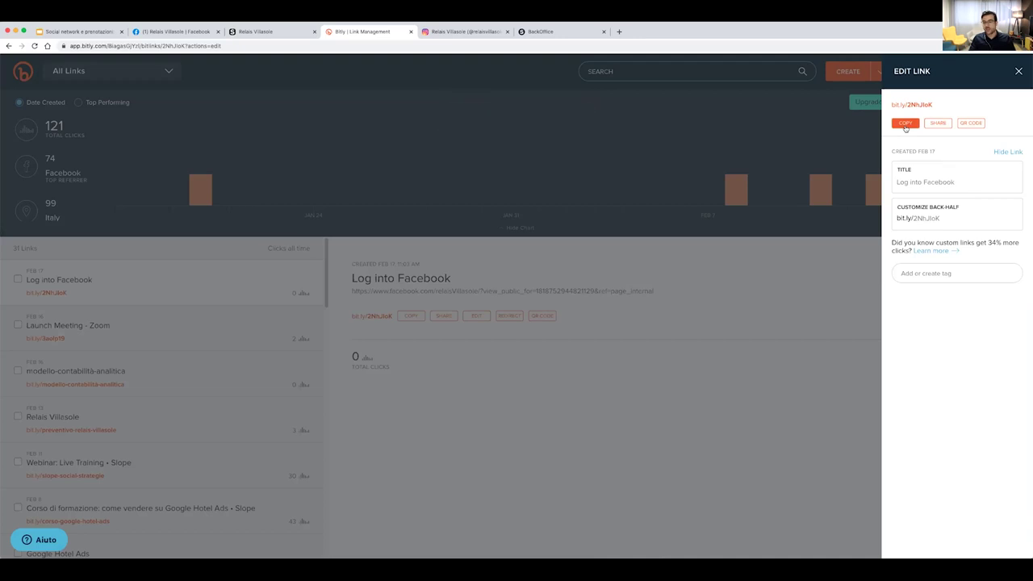
click(911, 124)
Following the readable link in the Facebook post, set the new short link's custom back-half to "preventivo-relais" and save it
click(176, 32)
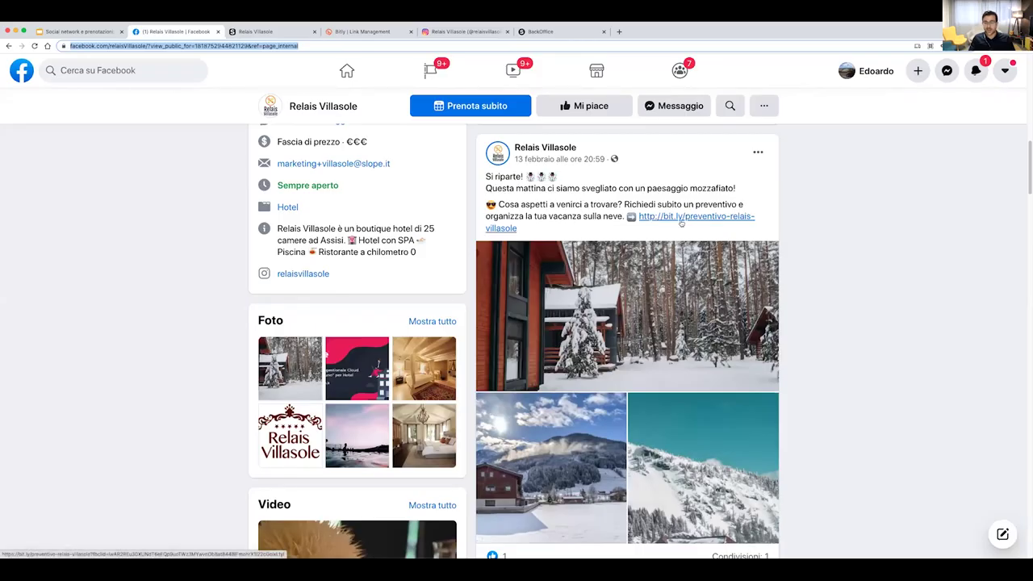
click(364, 32)
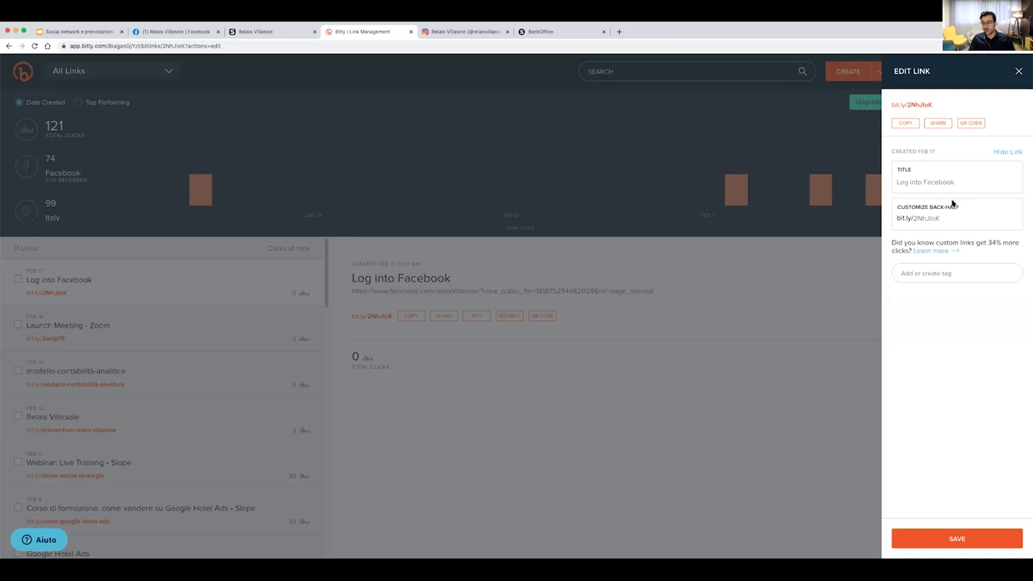
click(924, 220)
double_click(924, 220)
text(preventivo-relais)
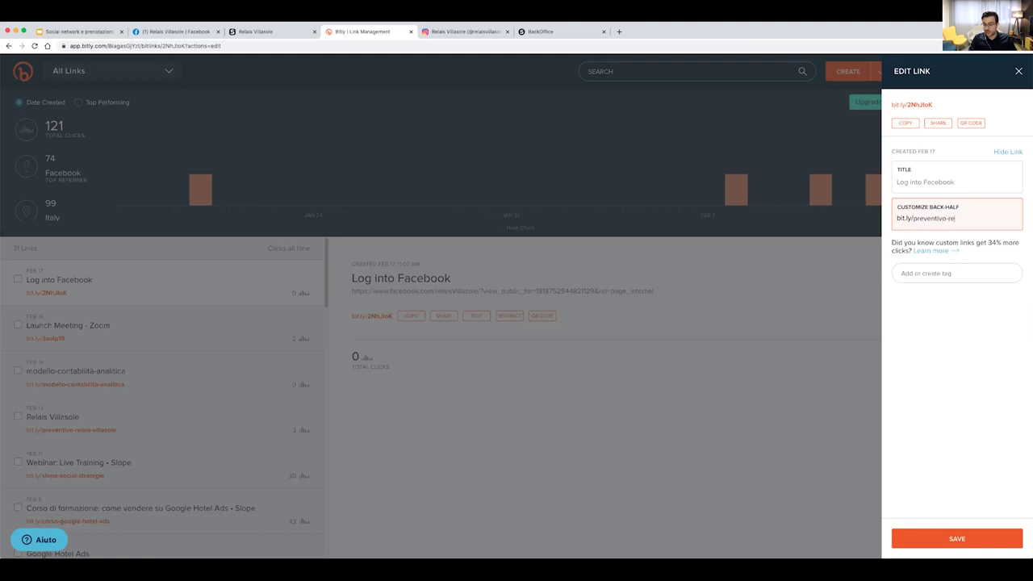
click(965, 541)
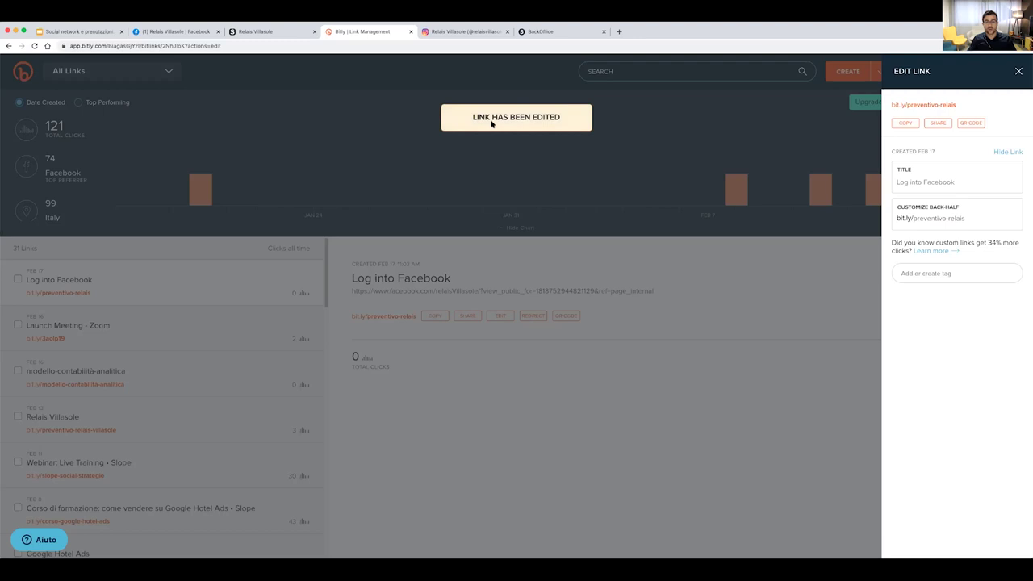
Copy the customized preventivo-relais link and test it in a new tab, comparing it with the link in the Facebook post
click(909, 125)
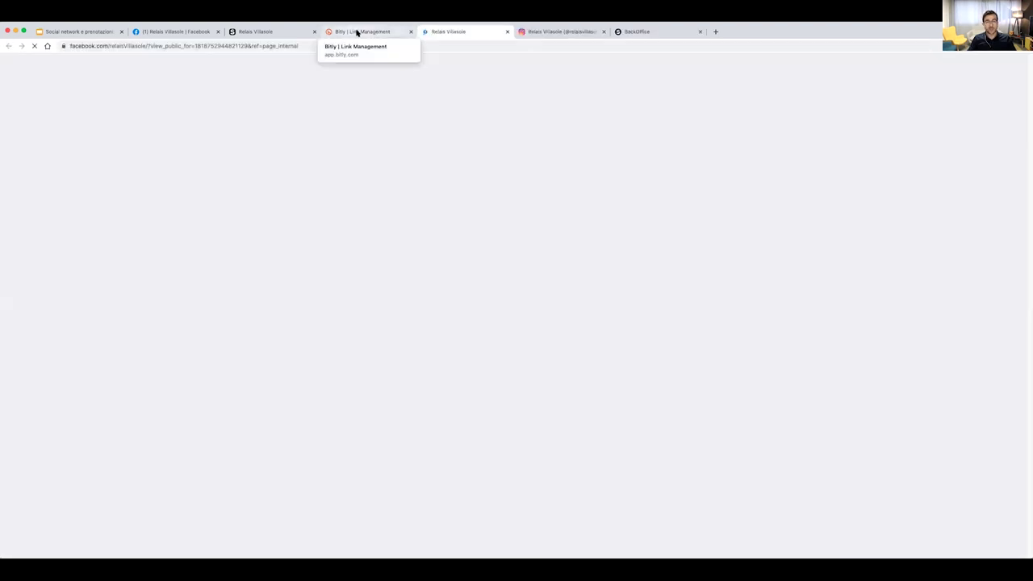
click(183, 31)
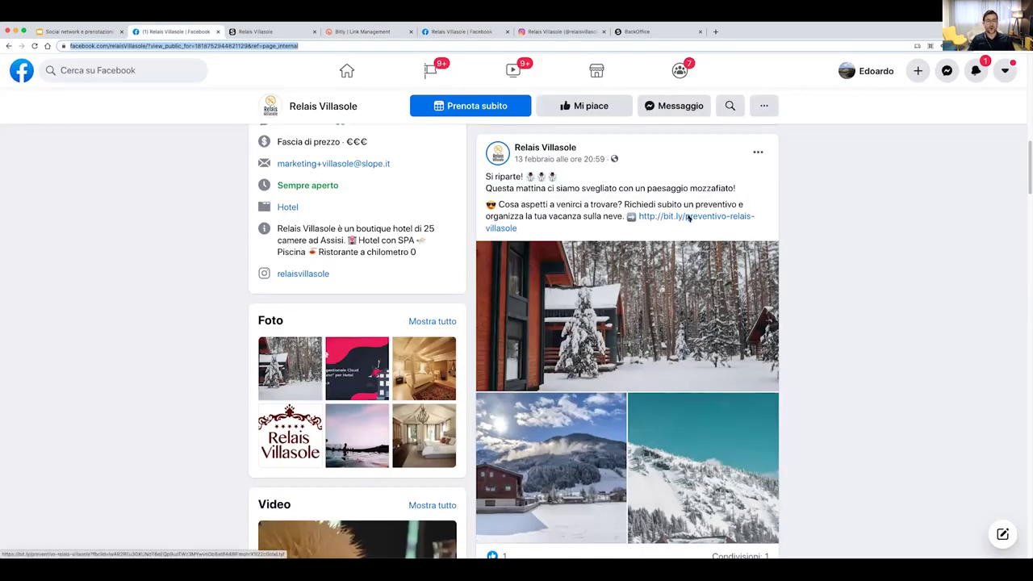
key(super+4)
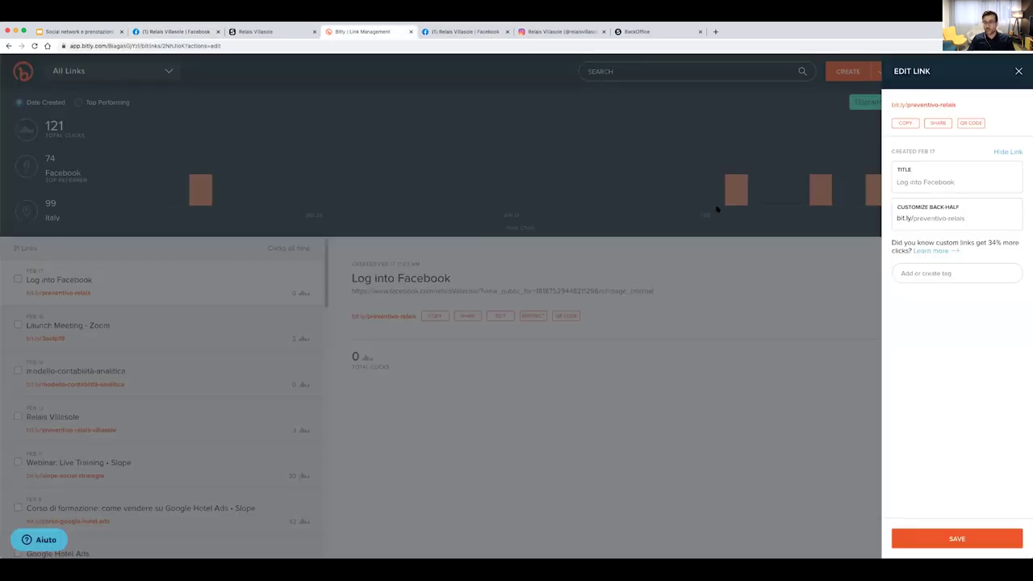
Close the link editor and examine the daily click statistics of the Relais Villasole quote link from 13 February
click(1017, 71)
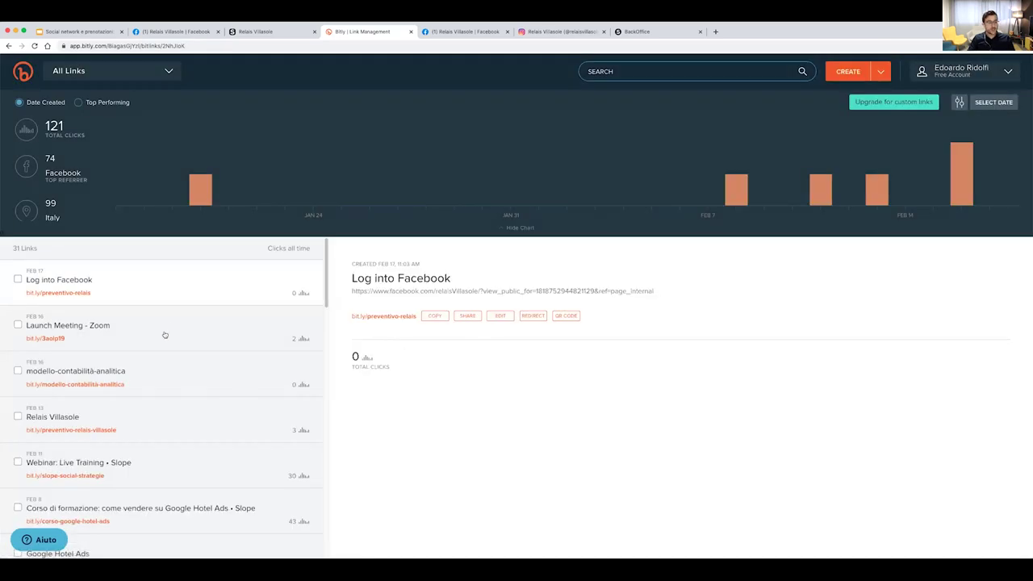
click(166, 428)
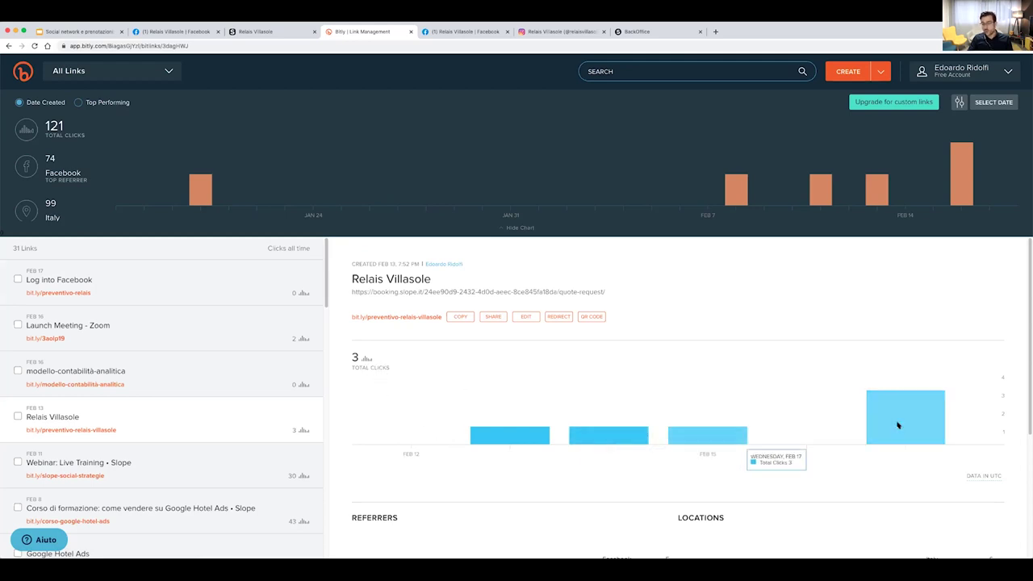
mouse_move(894, 428)
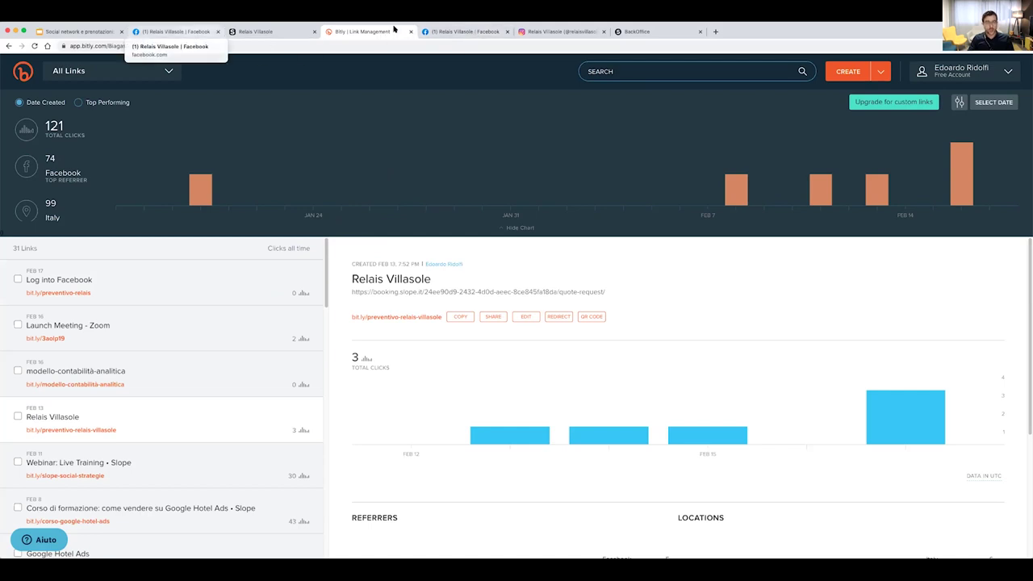
Close the duplicate Facebook page and open the "Weekend sulle ciaspole" offer from the Relais Villasole snowshoe post
click(427, 31)
key(super+w)
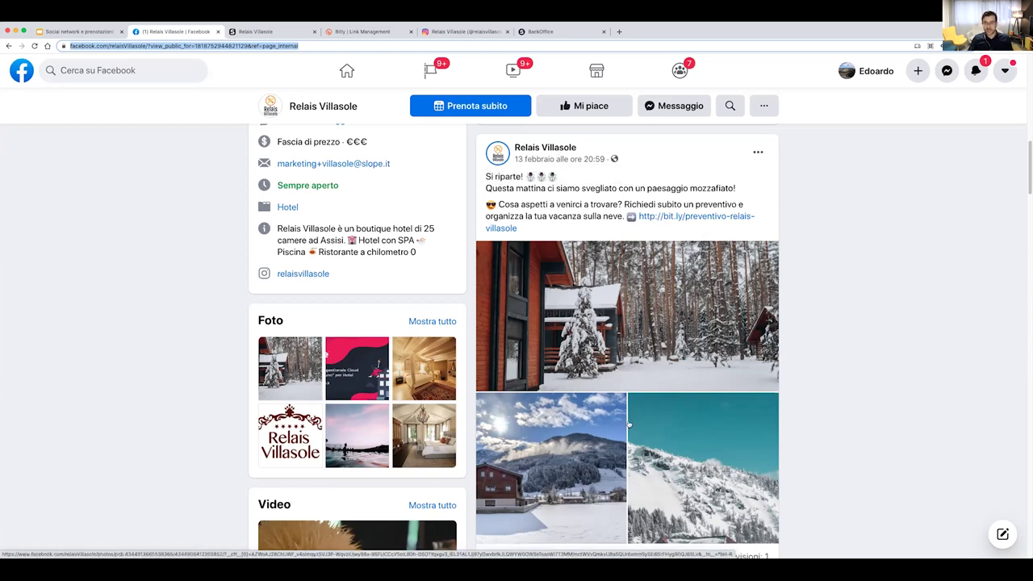
scroll(623, 439, up, 8)
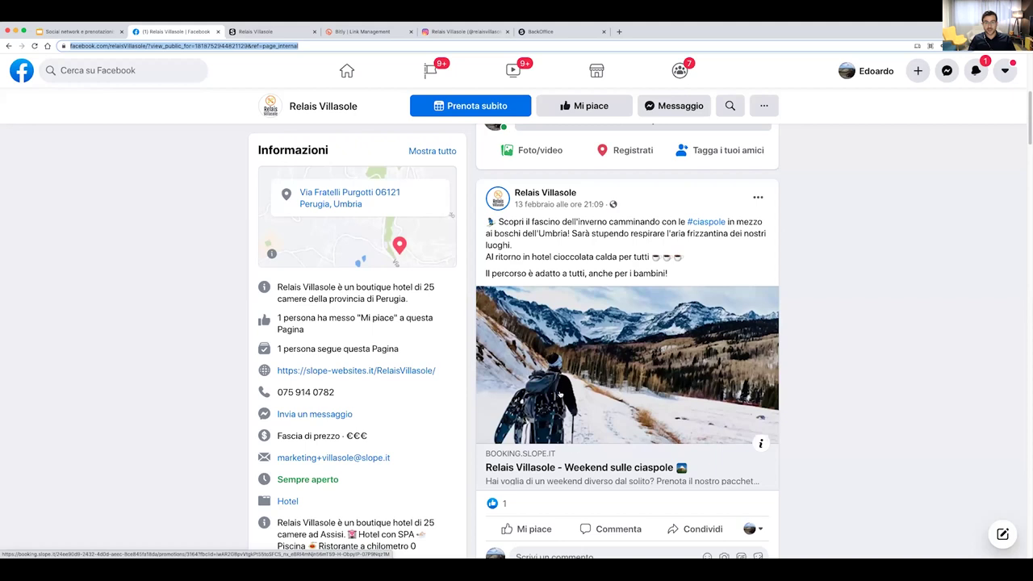
click(599, 344)
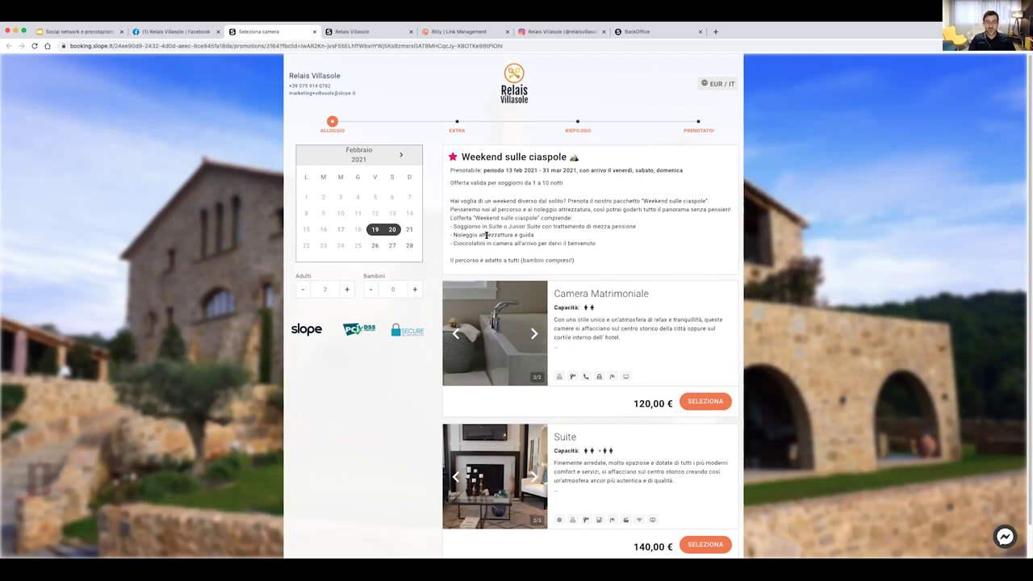
Enlarge the "Weekend sulle ciaspole" booking page to 175% and review the offer's description and rooms
triple_click(476, 235)
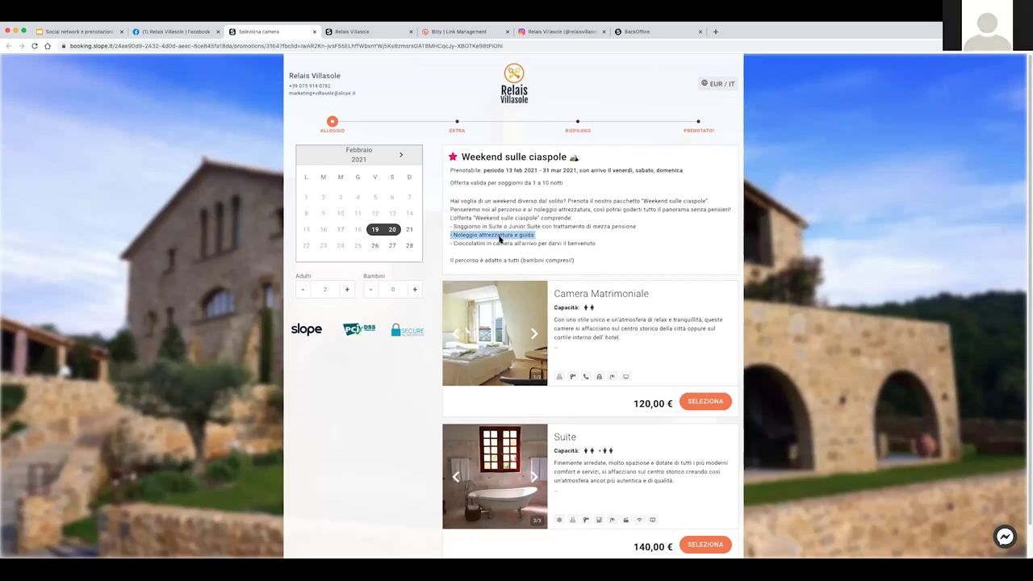
click(1024, 46)
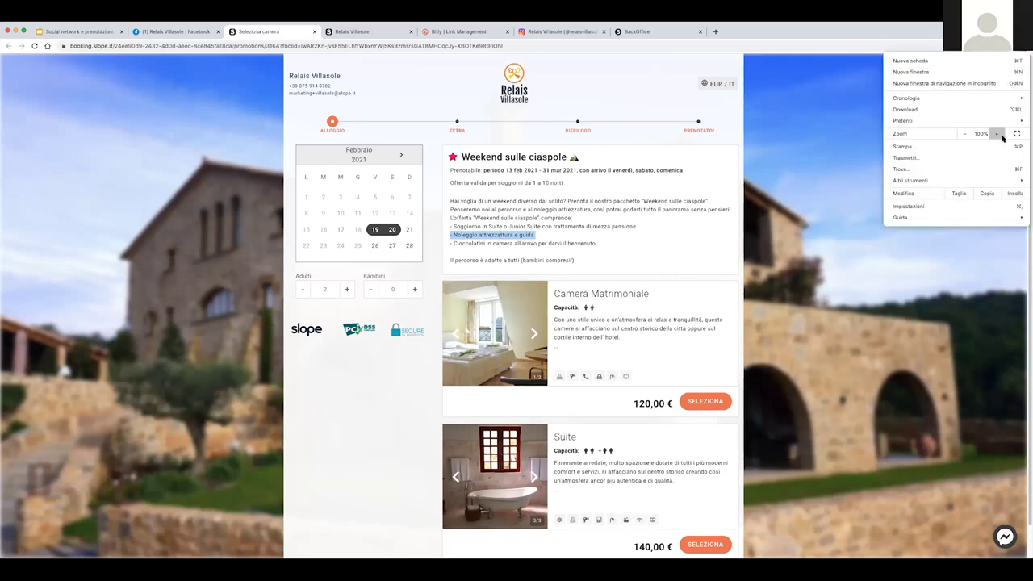
click(999, 134)
click(999, 134)
click(999, 134)
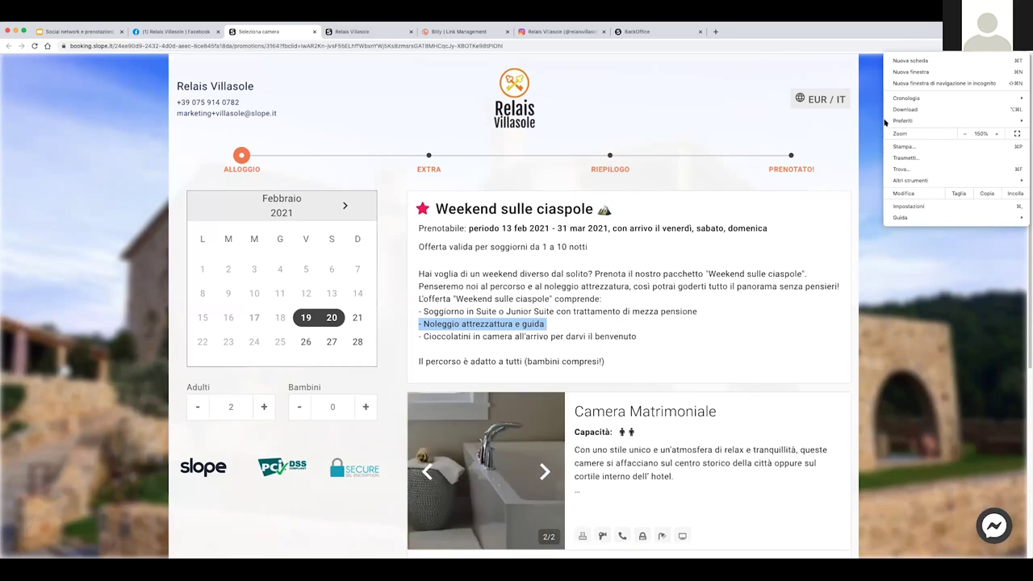
click(836, 139)
click(518, 273)
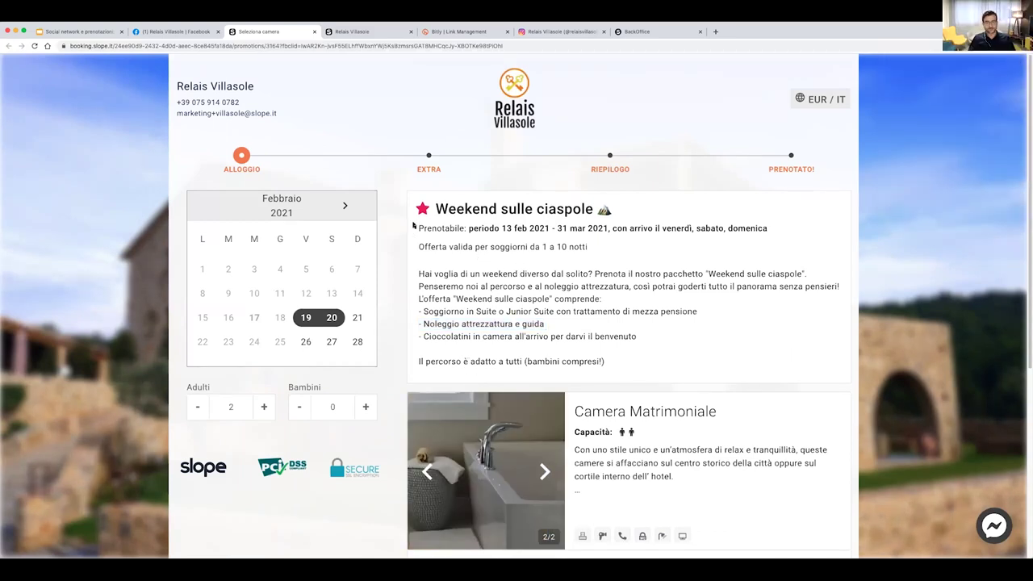
click(1026, 46)
click(997, 134)
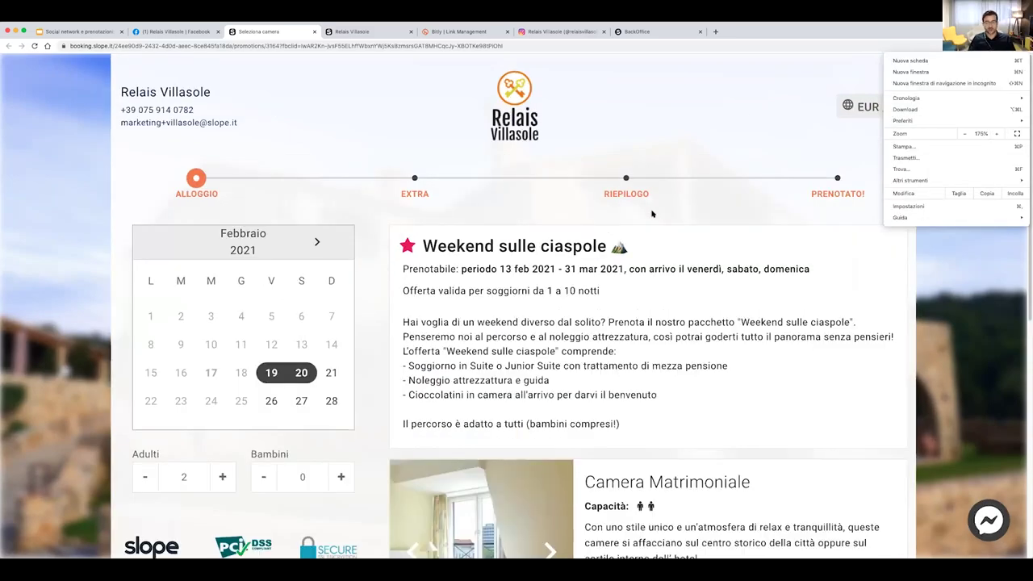
click(652, 214)
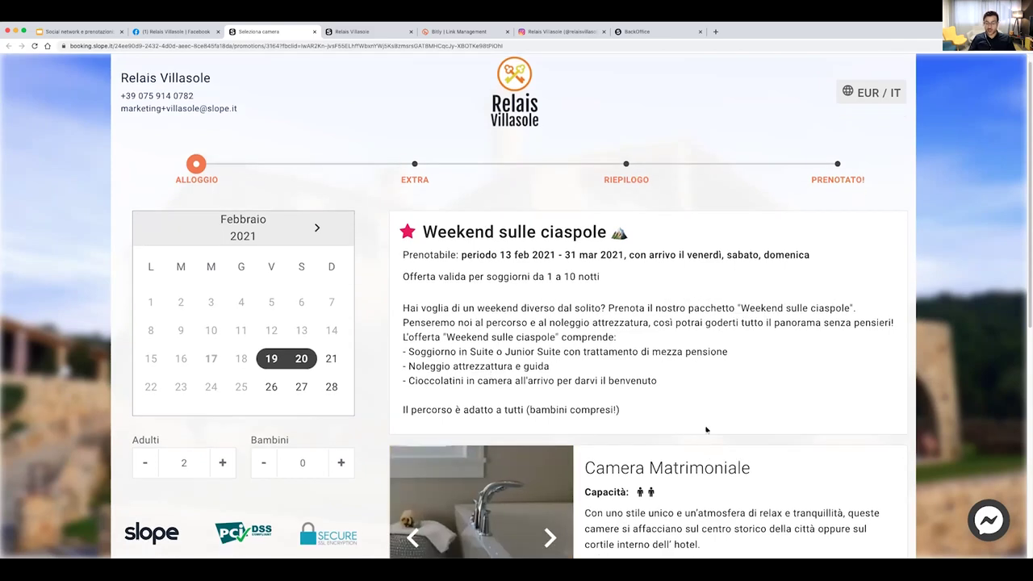
scroll(565, 388, down, 4)
scroll(641, 384, up, 4)
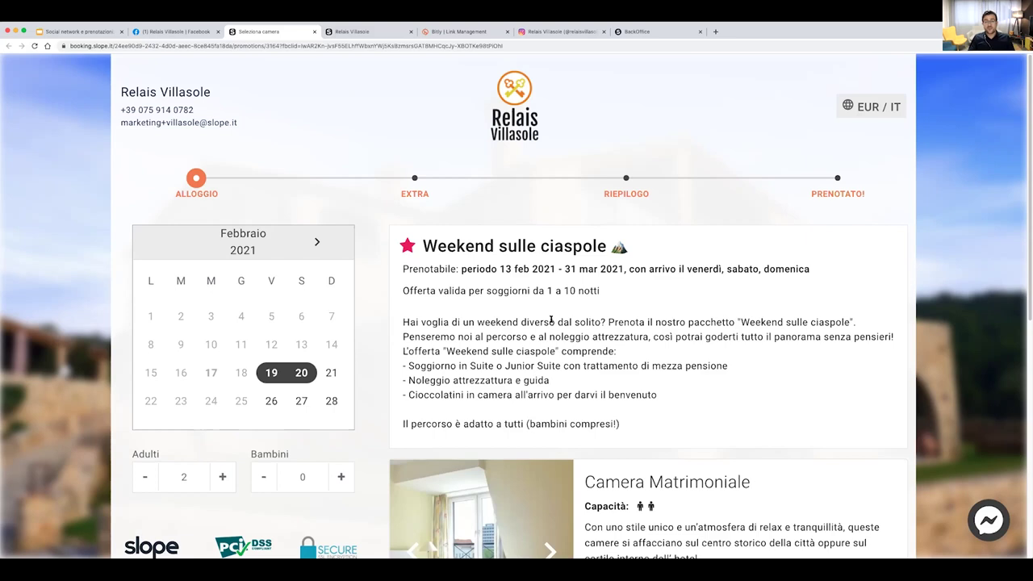
Switch to the Google Slides presentation and start the slideshow from slide 17, "Focus 2 Instagram"
click(196, 34)
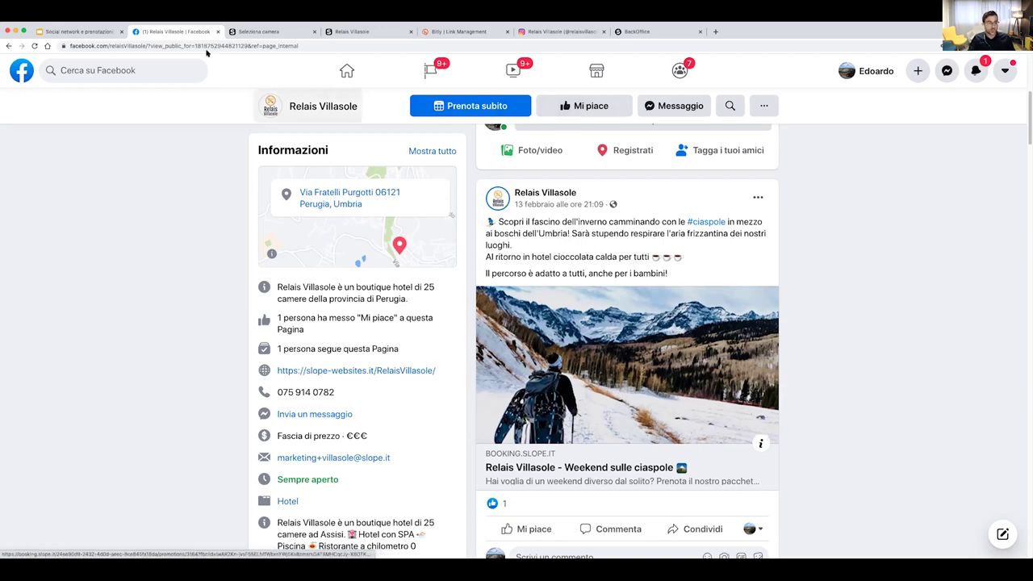
click(105, 32)
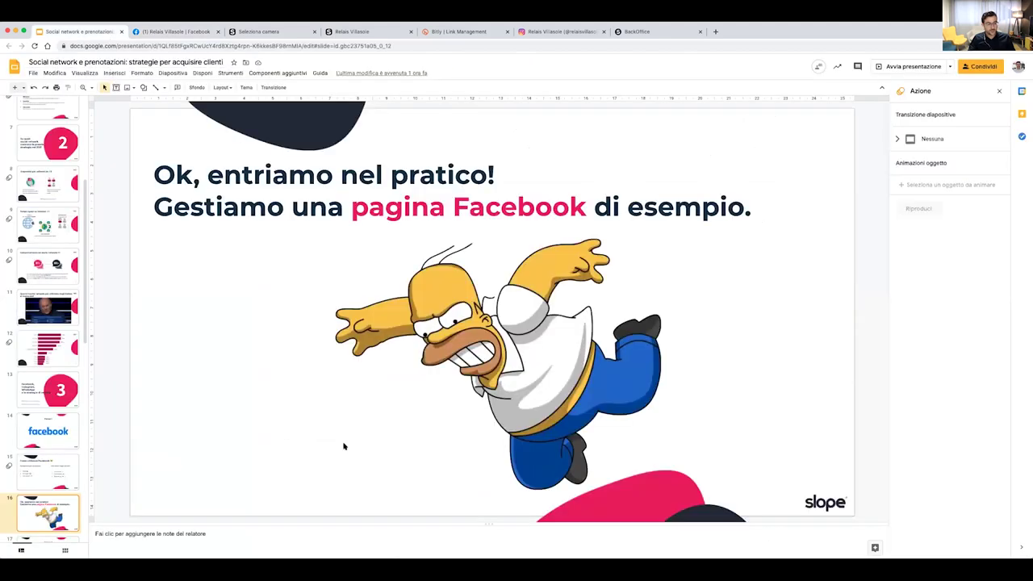
scroll(58, 432, down, 2)
click(63, 488)
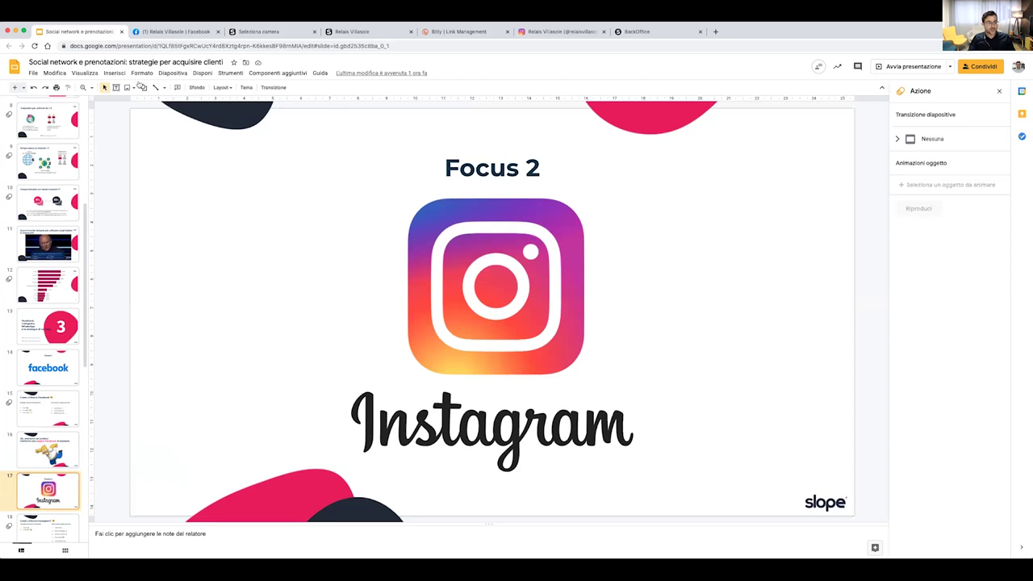
click(87, 74)
click(98, 90)
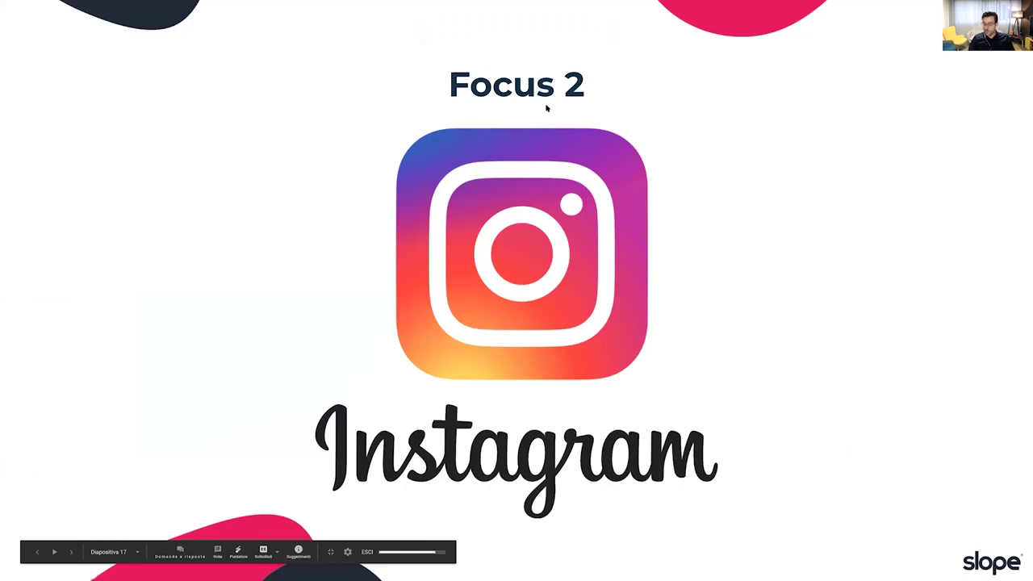
Advance the slideshow to "Come utilizzare Instagram?" and reveal the heading "Tipologia contenuti da pubblicare"
key(Right)
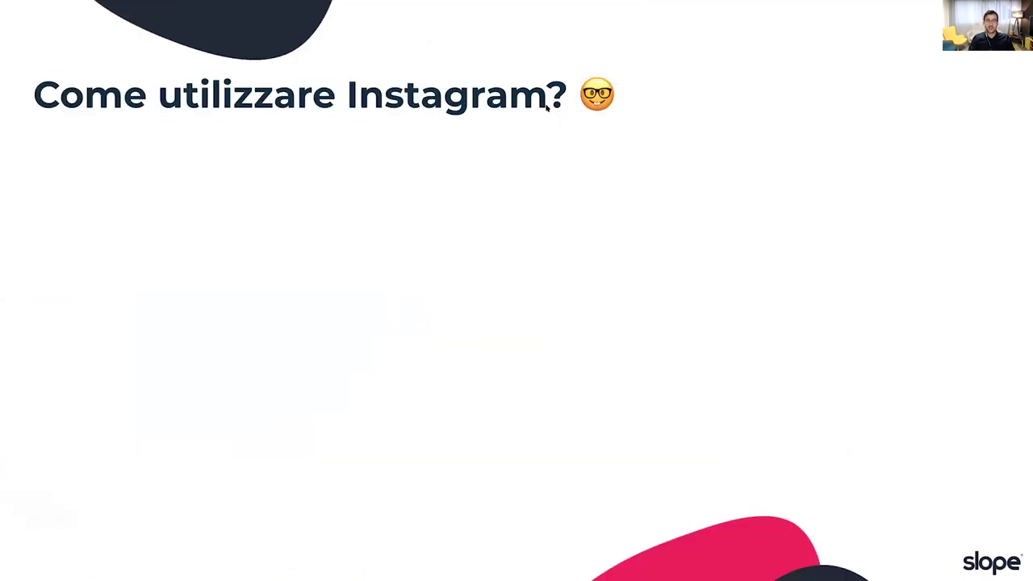
key(Right)
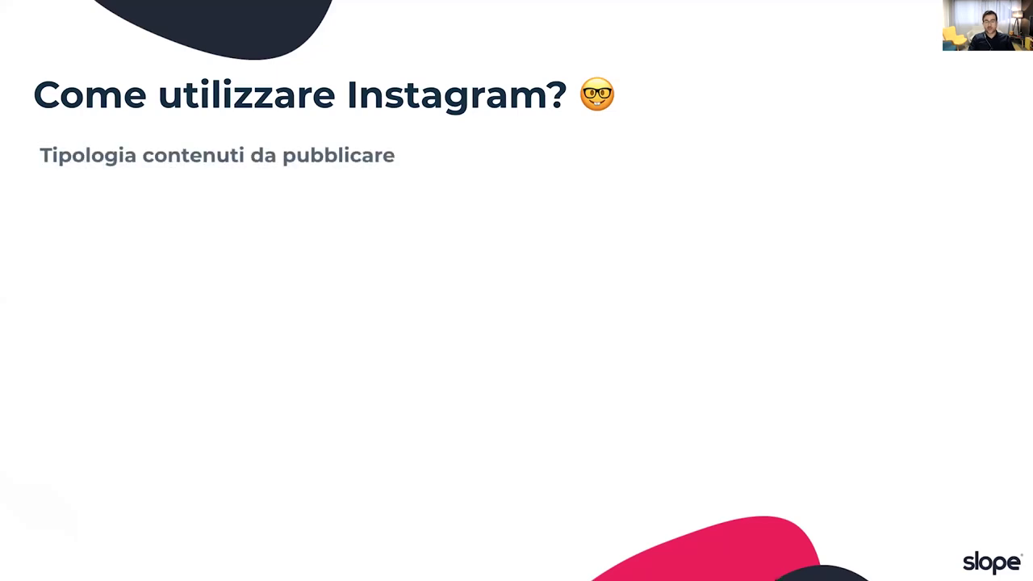
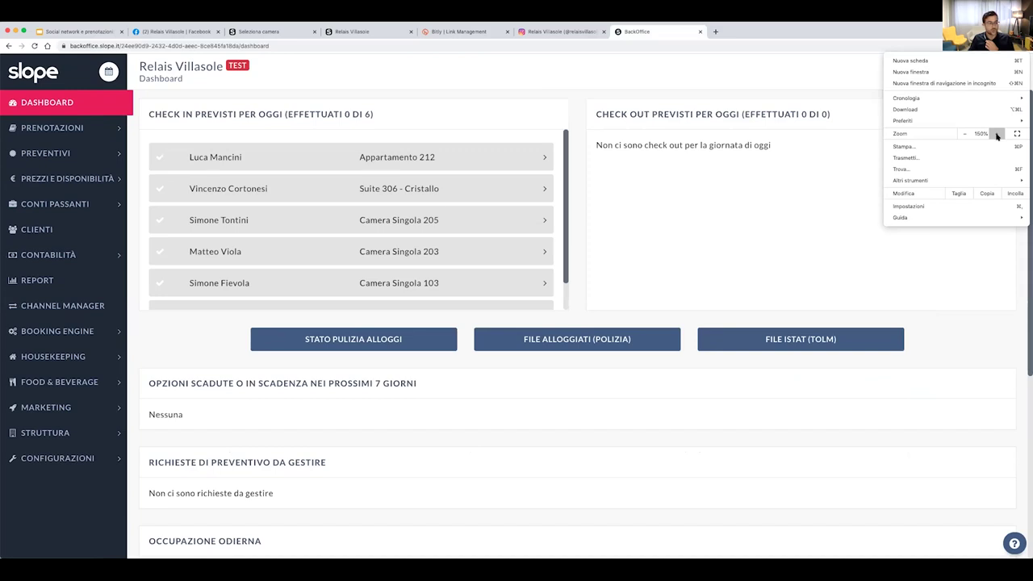
Enlarge the Slope back office to 175% and open the first quote in the pending quotes list
click(996, 136)
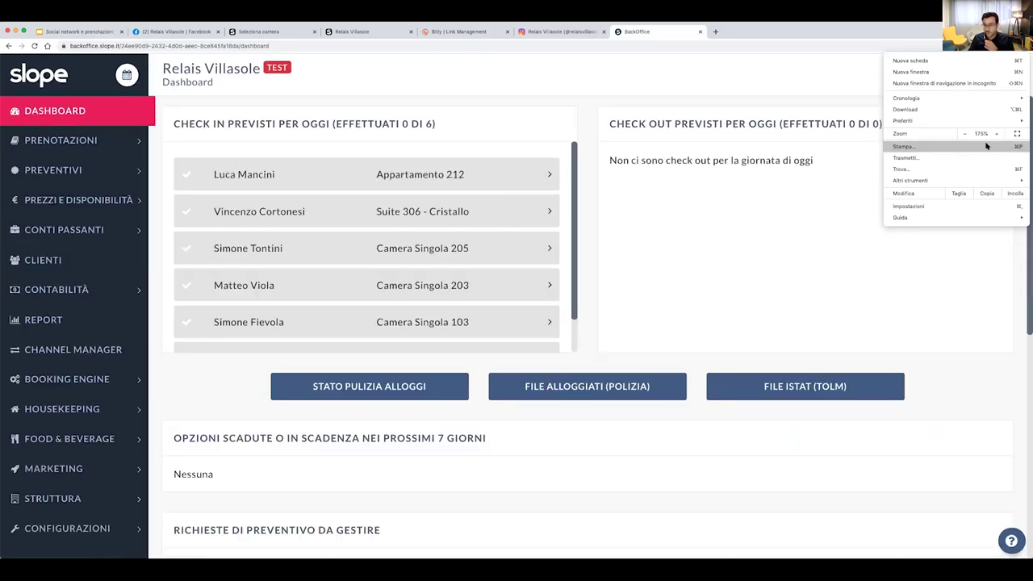
click(63, 169)
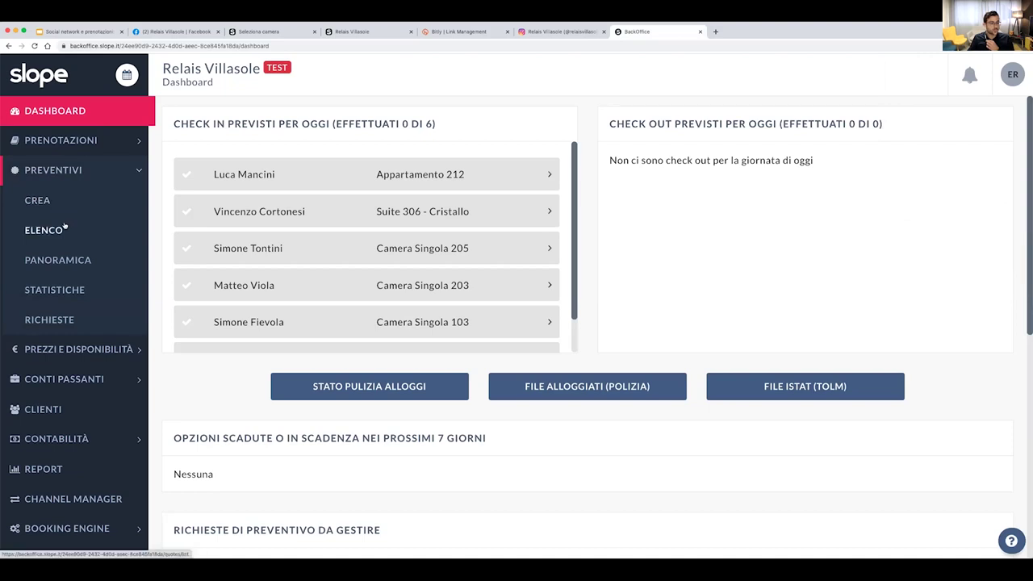
click(65, 228)
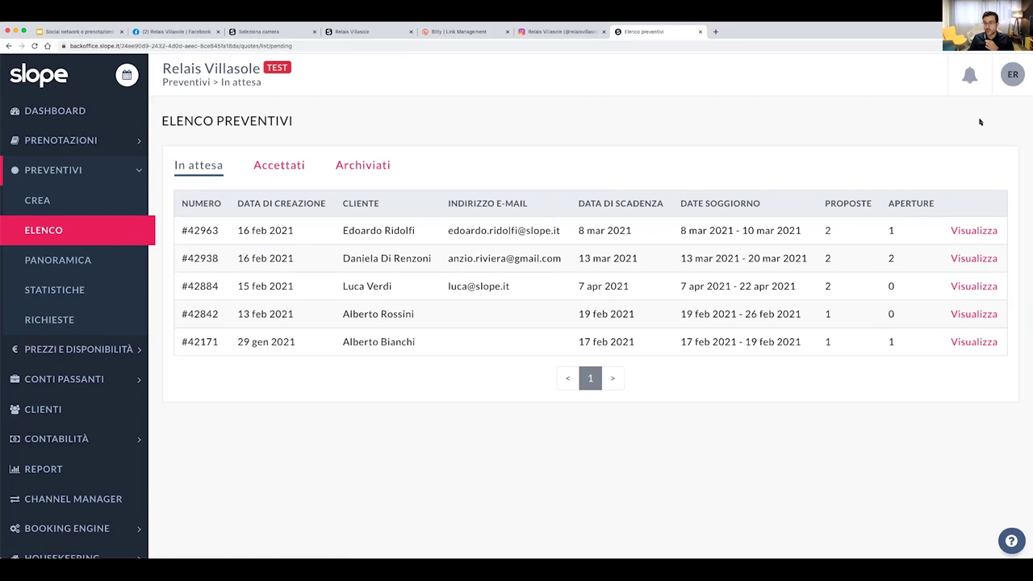
click(971, 232)
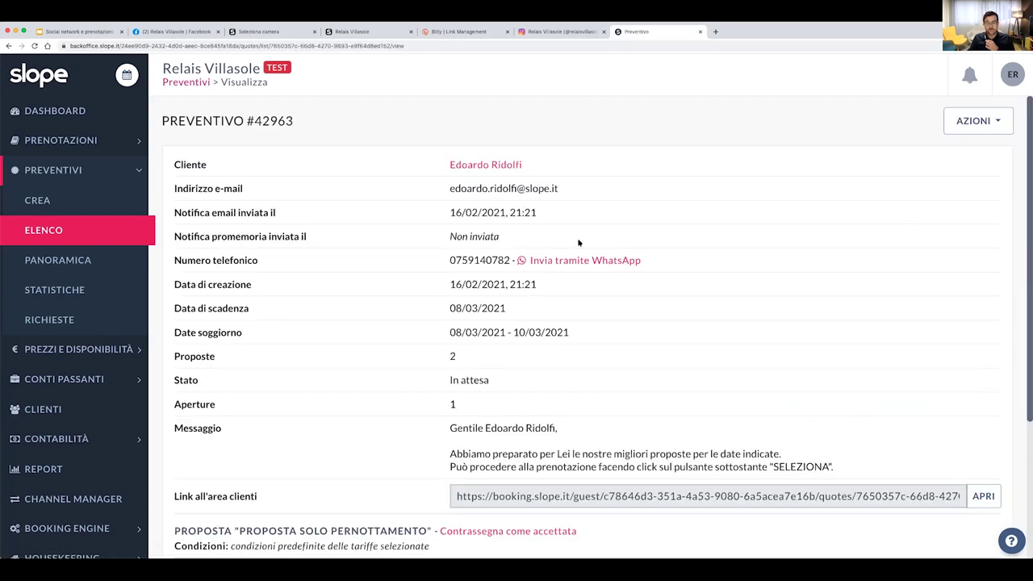
scroll(565, 461, down, 1)
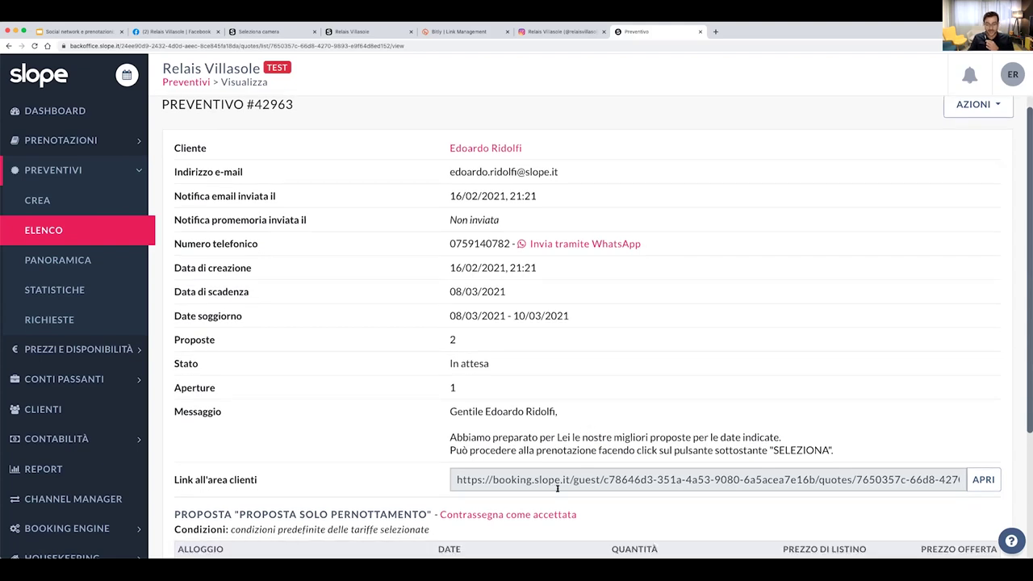
scroll(557, 489, up, 1)
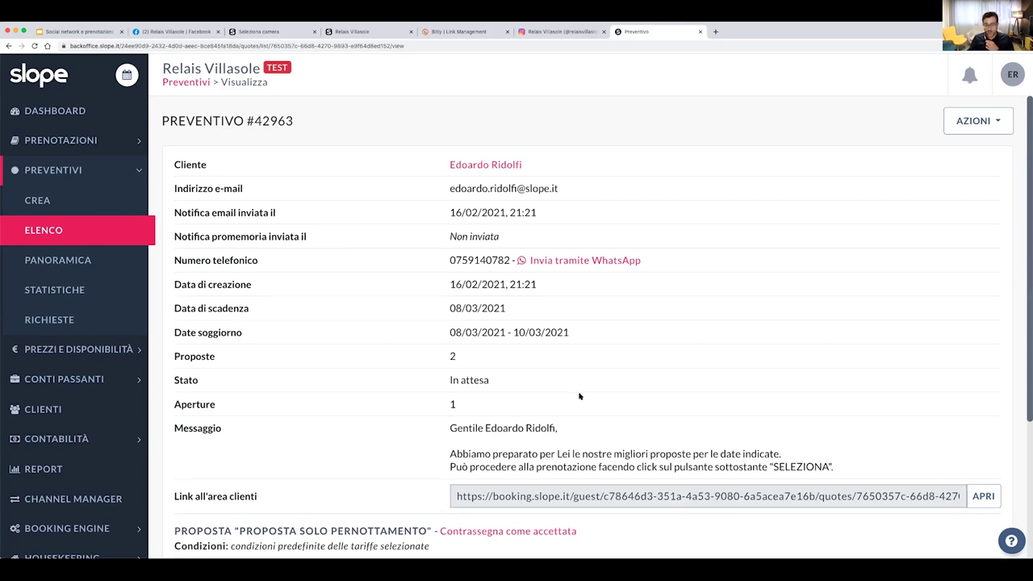
Open the quote's customer area page and review the "Proposta Solo Pernottamento" with its photos, dates and rate
click(986, 497)
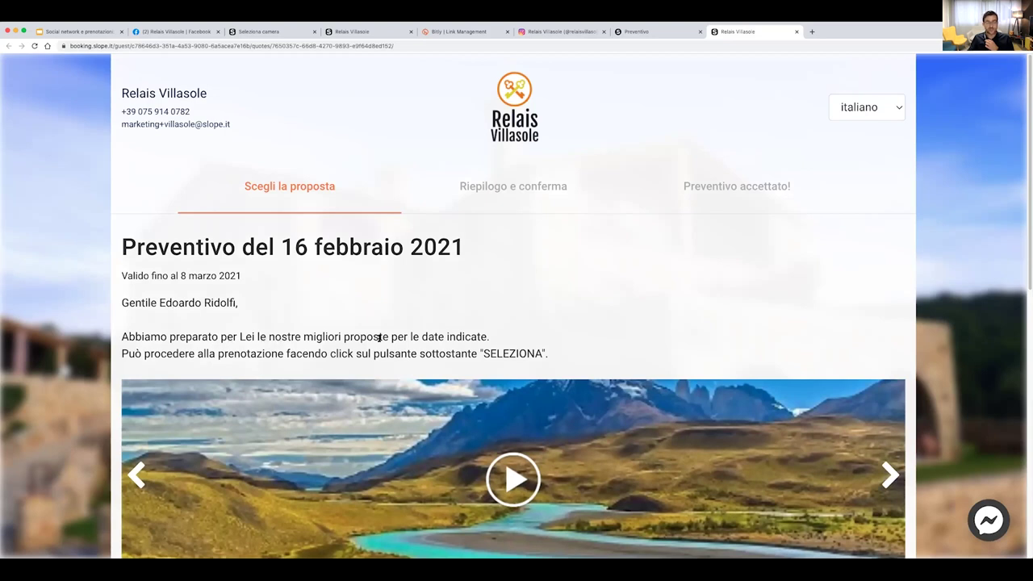
scroll(935, 309, down, 3)
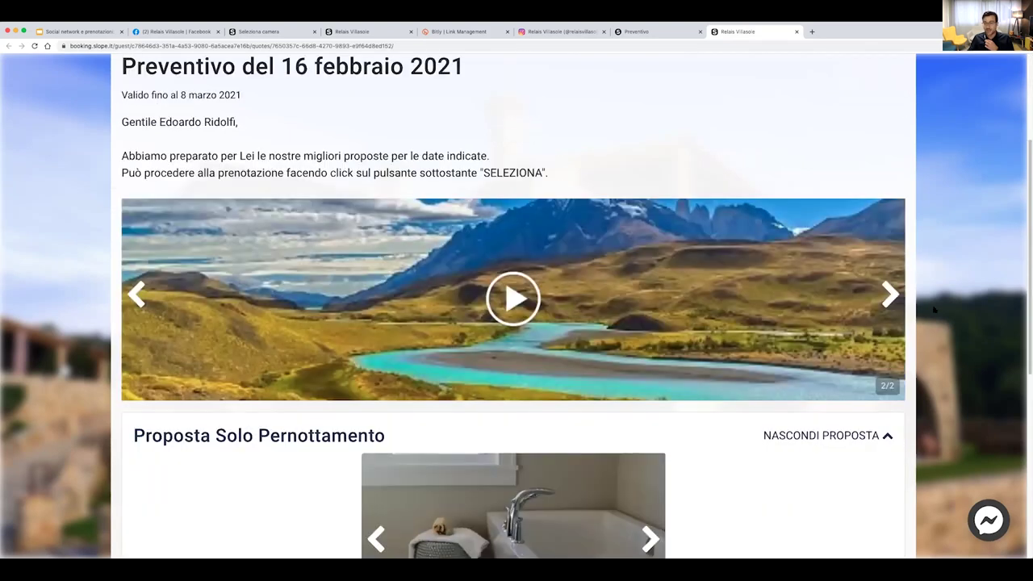
scroll(935, 309, down, 1)
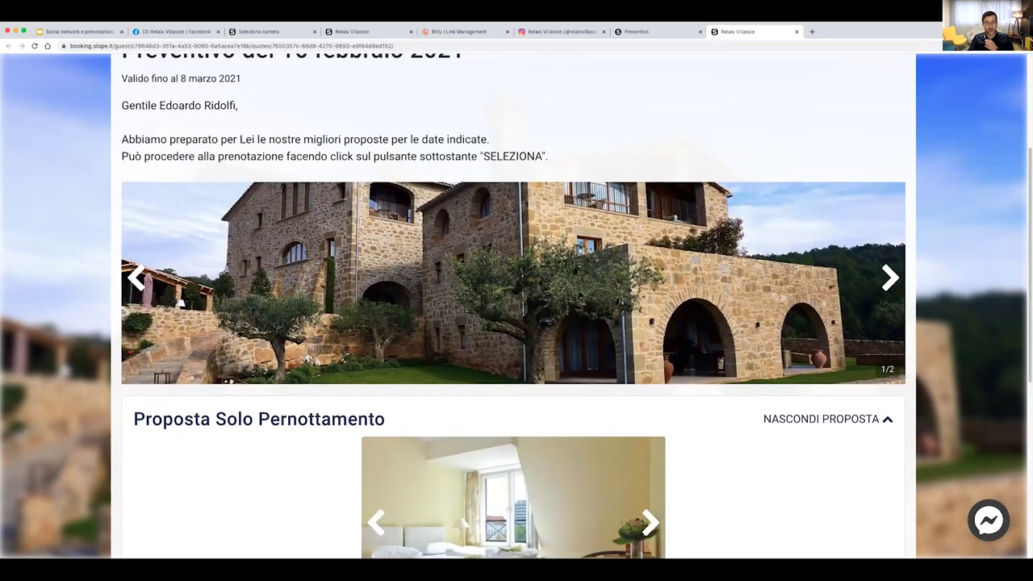
scroll(379, 303, down, 2)
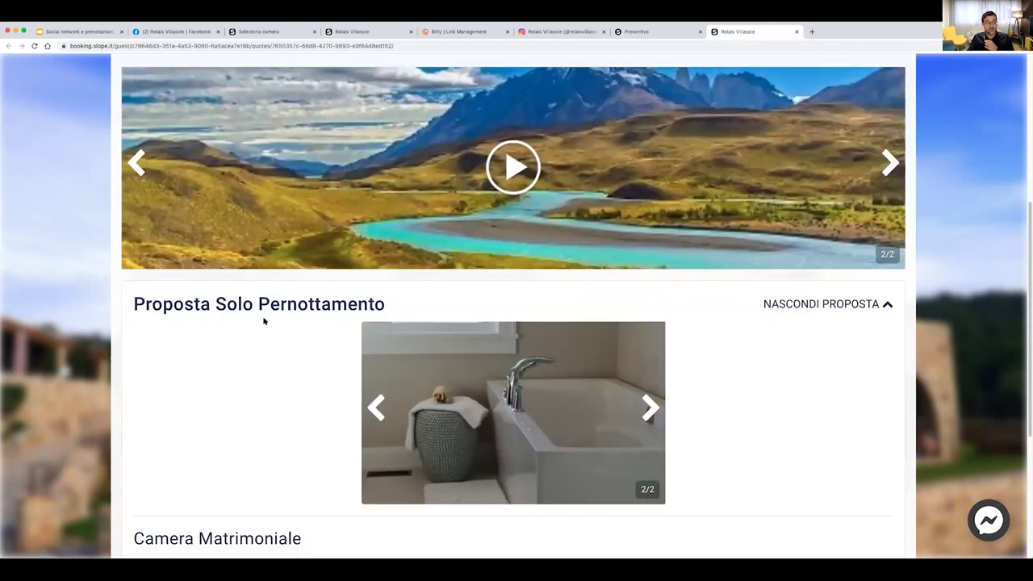
scroll(463, 302, down, 2)
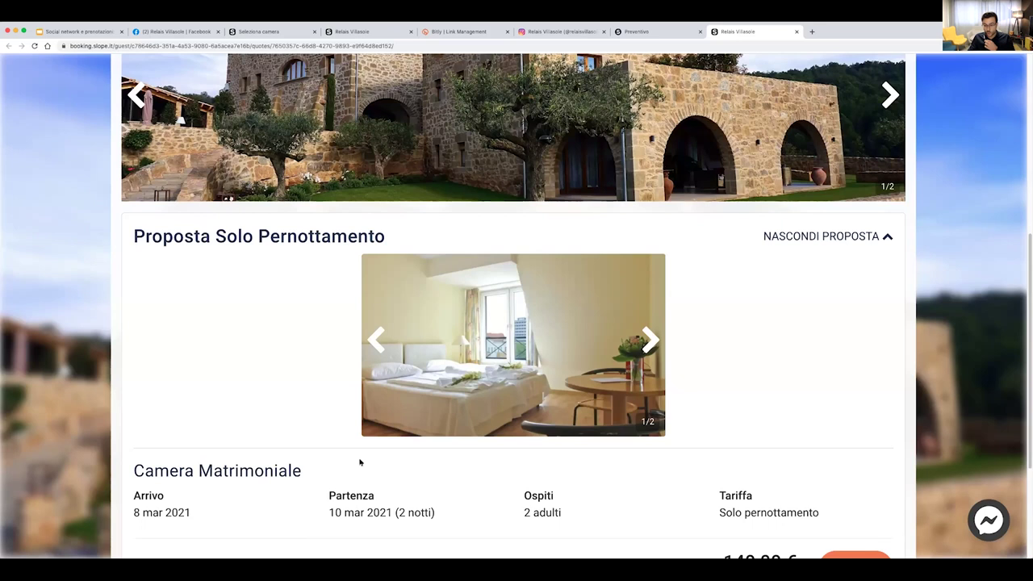
scroll(358, 461, down, 1)
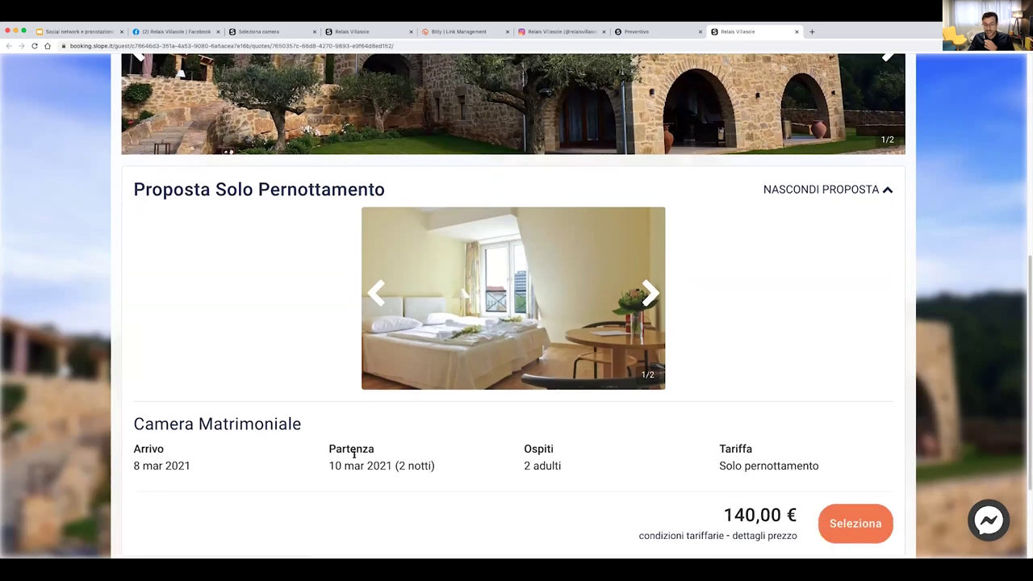
scroll(359, 457, down, 3)
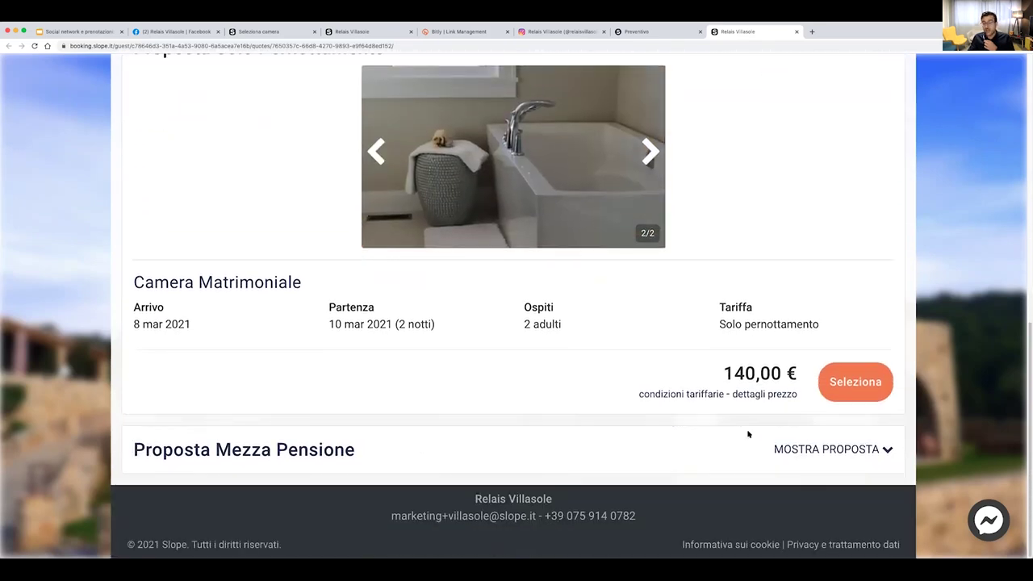
Expand the "Proposta Mezza Pensione" and select it to reach the booking summary
click(807, 452)
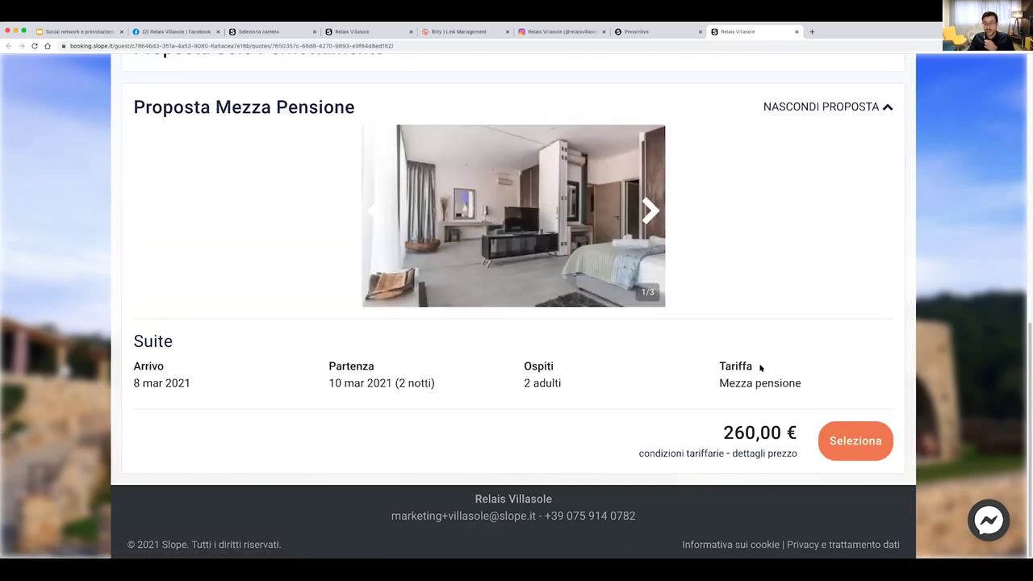
click(856, 441)
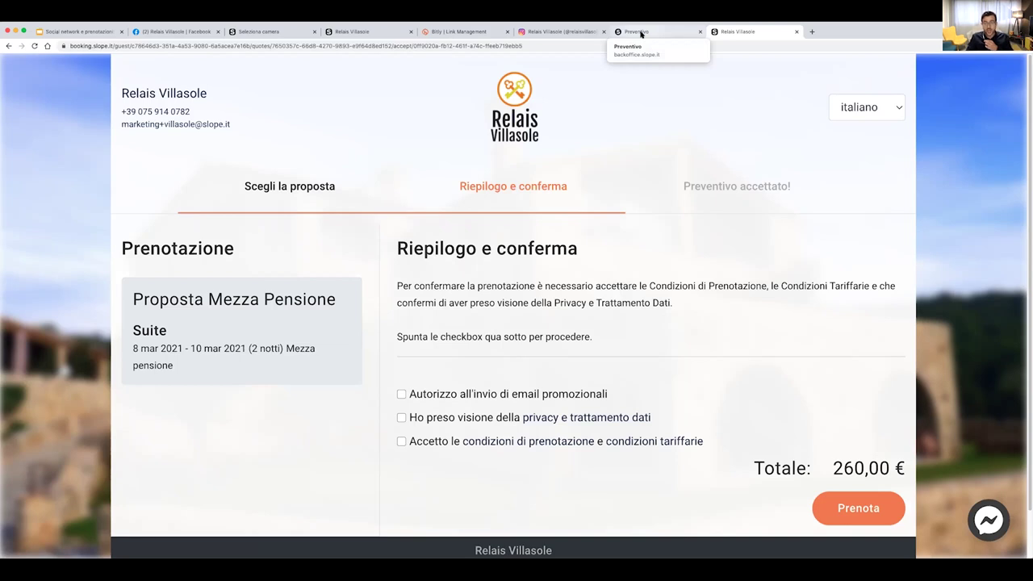
Return to the quote in the back office and highlight its customer area link
click(642, 32)
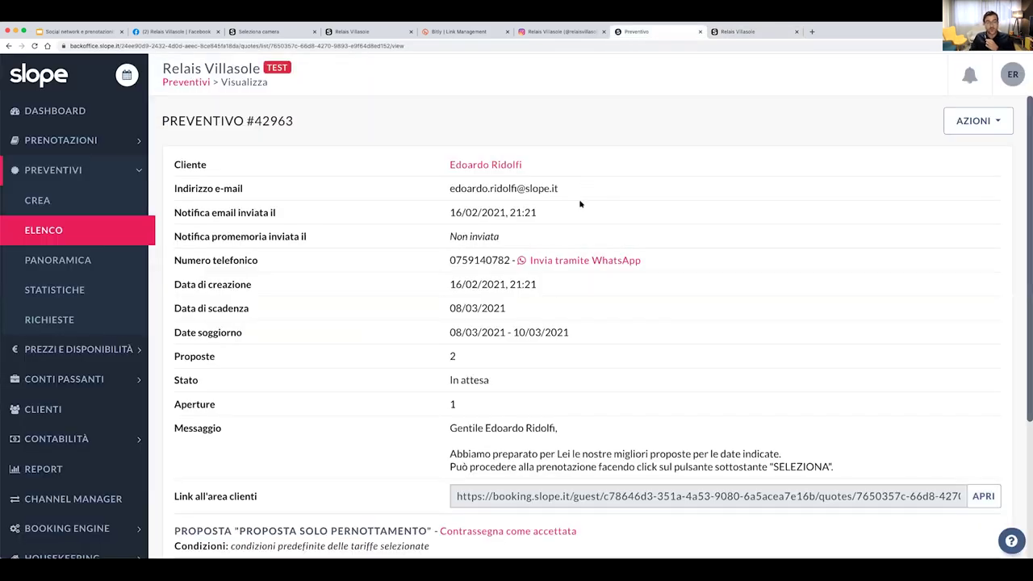
click(905, 499)
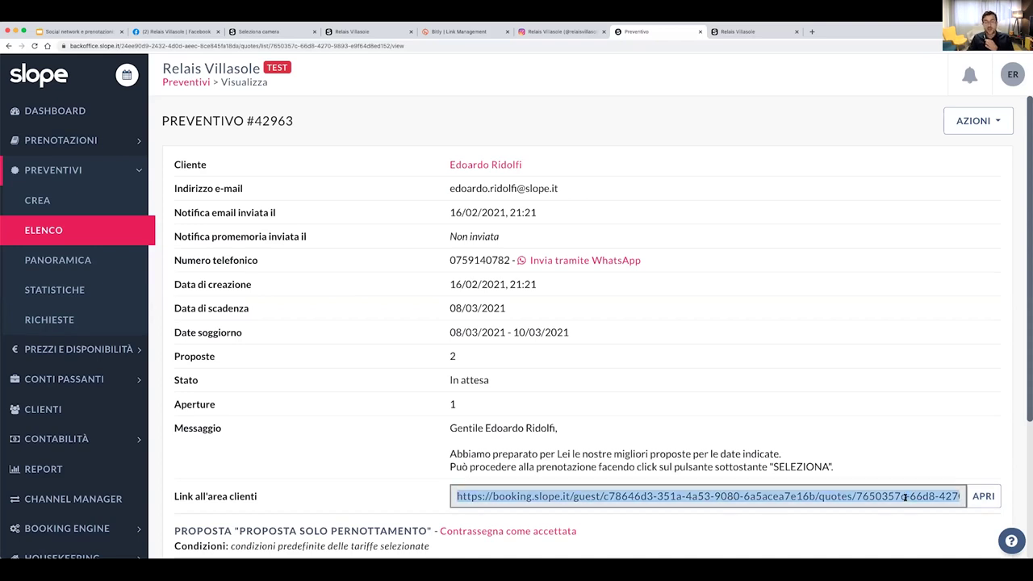
click(775, 346)
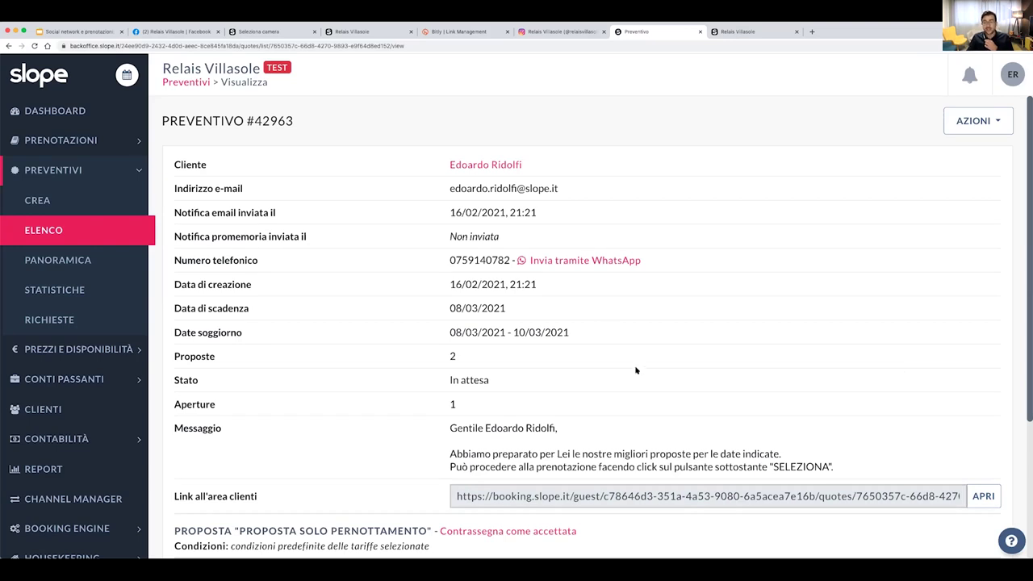
Open the WhatsApp message prepared for sending the quote and enlarge the page to make its text readable
click(626, 263)
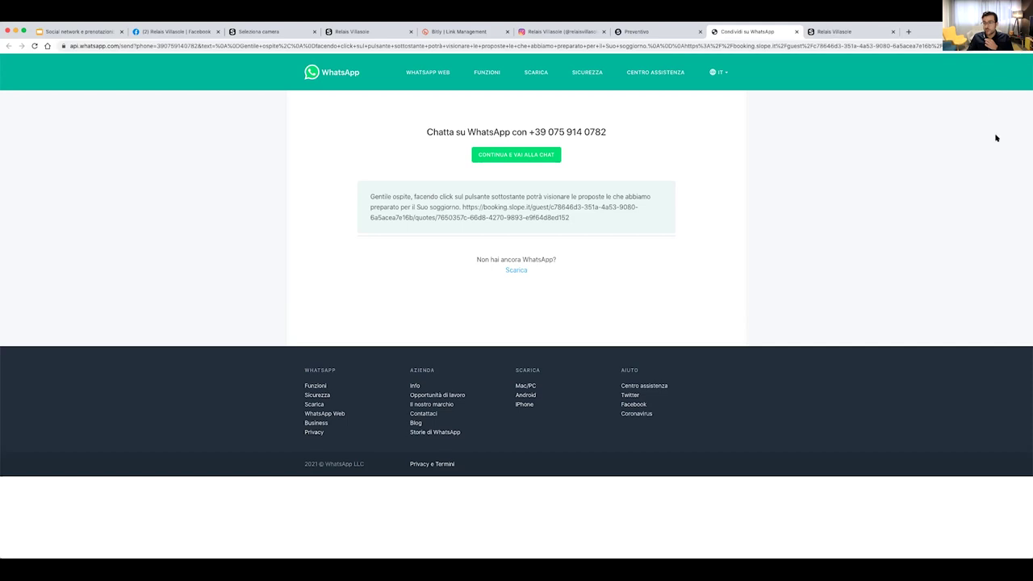
key(super+plus)
key(super+plus)
key(super+plus)
key(super+plus)
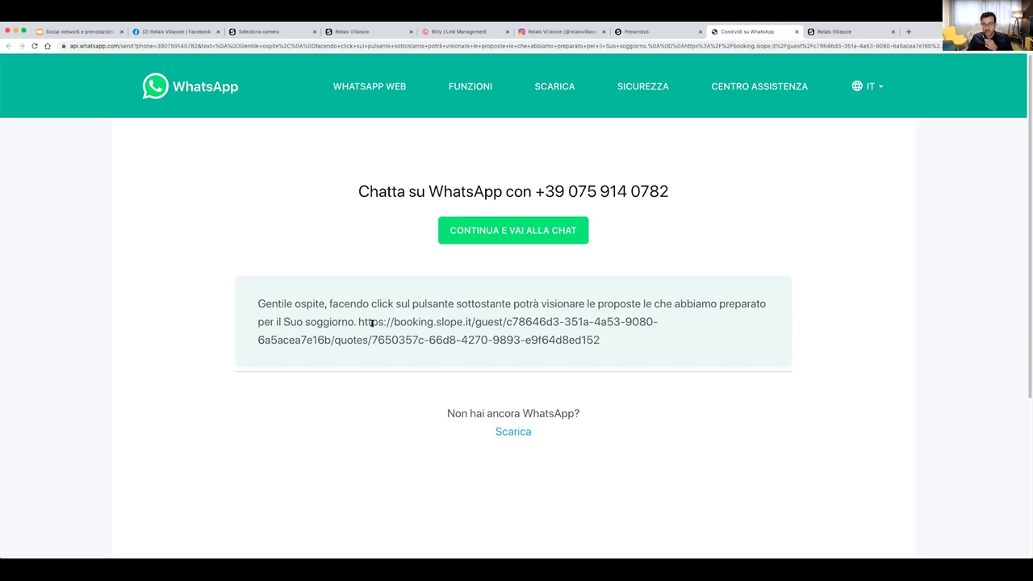
Return to the quote in the back office and examine its number of proposals, status and number of openings
click(638, 32)
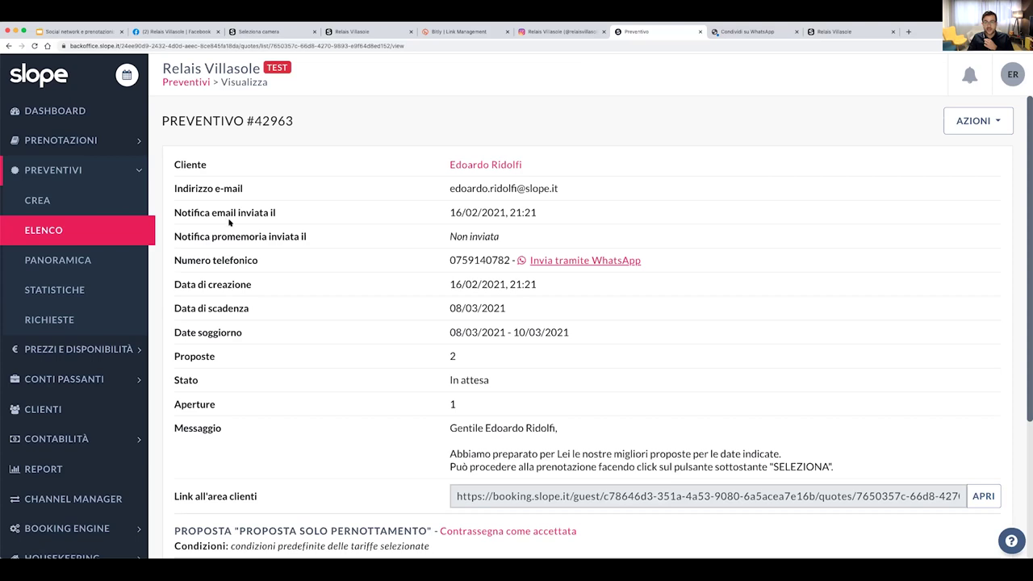
double_click(199, 360)
click(452, 361)
double_click(191, 387)
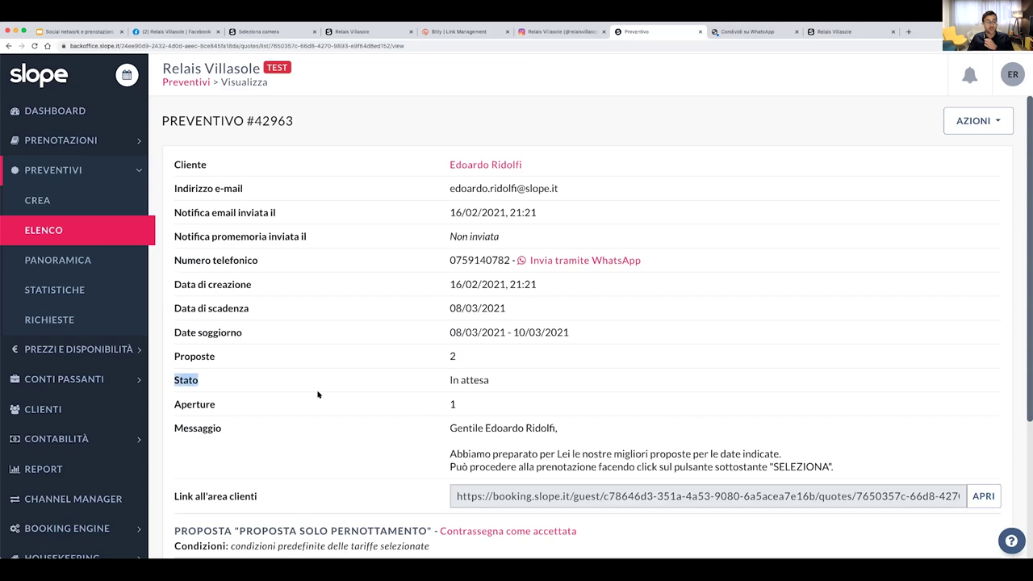
triple_click(478, 381)
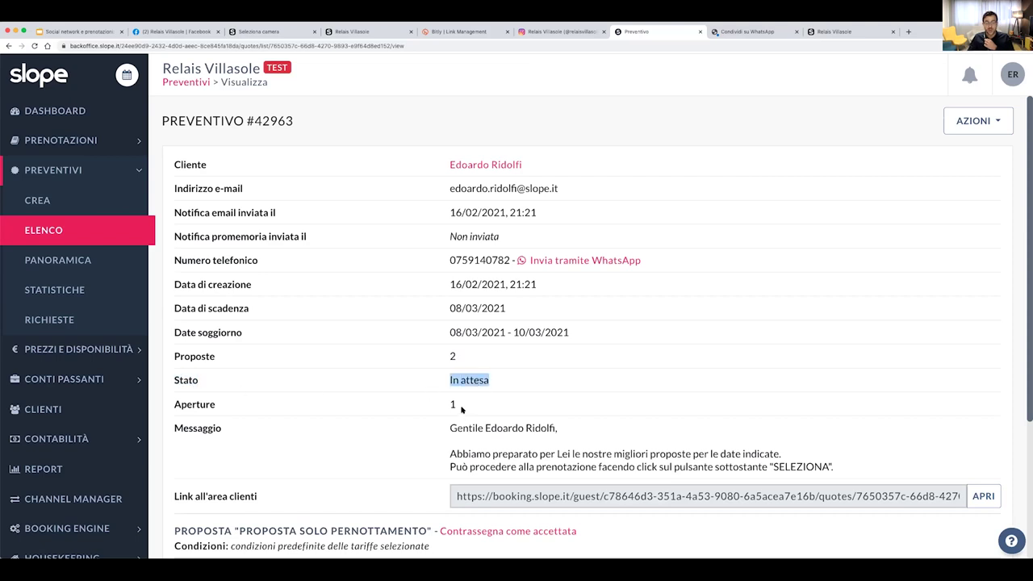
click(456, 407)
double_click(453, 405)
click(491, 404)
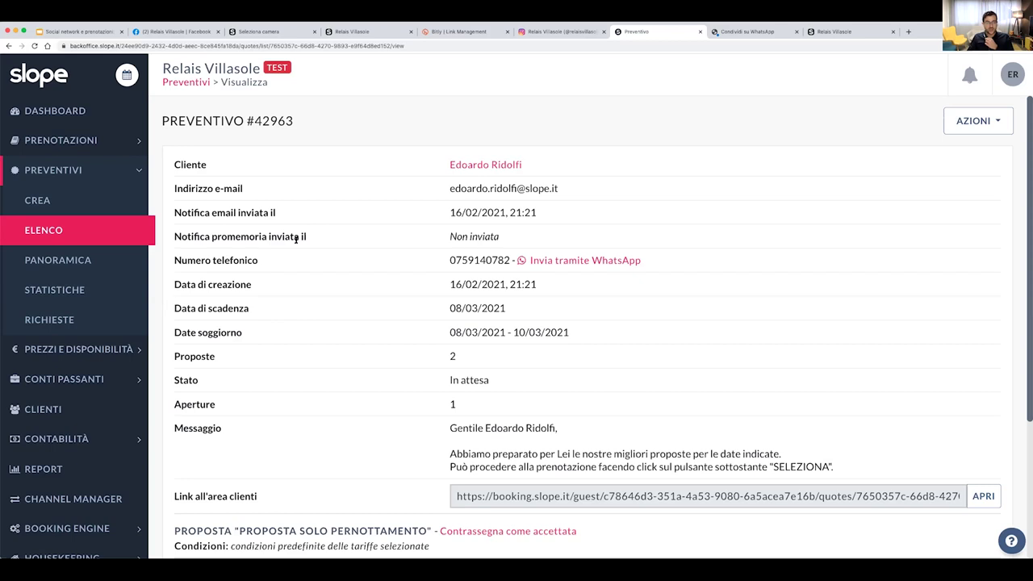
Highlight the quote's "Notifica promemoria inviata il" field and its value
triple_click(201, 237)
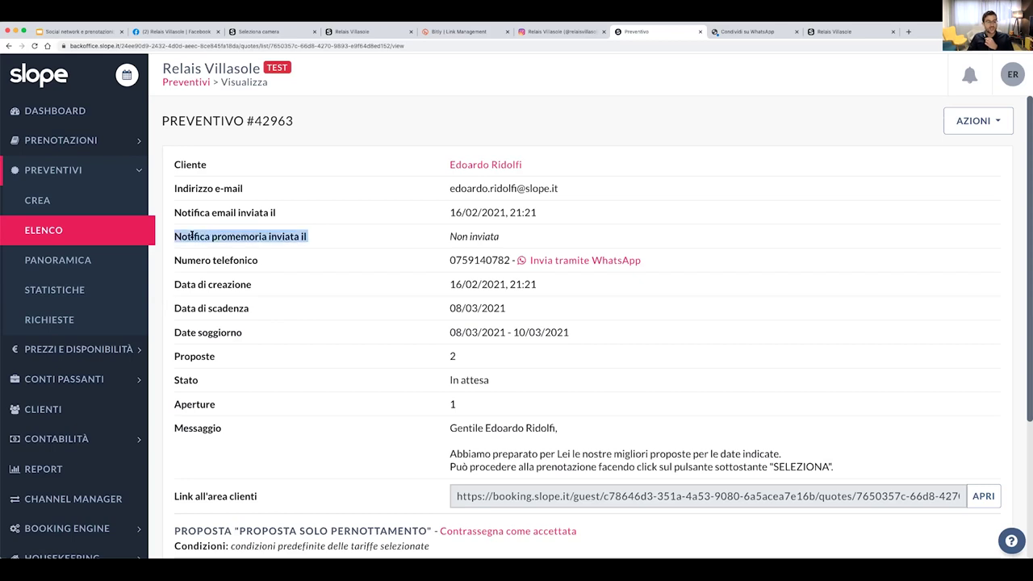
click(320, 238)
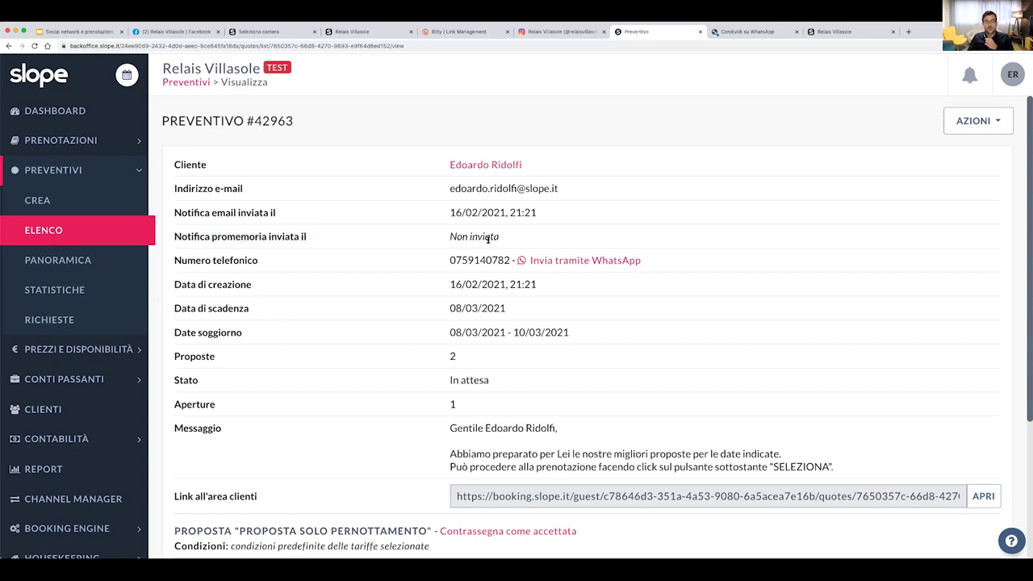
triple_click(487, 238)
click(385, 240)
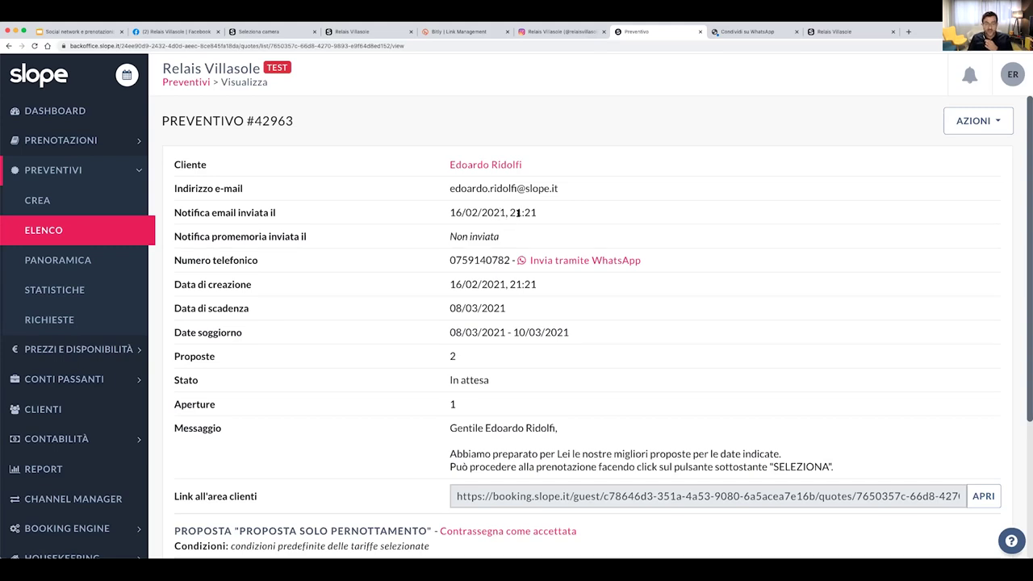
Open the February 2021 planning and go to the details of the 18 February reservation in double room 313
click(60, 140)
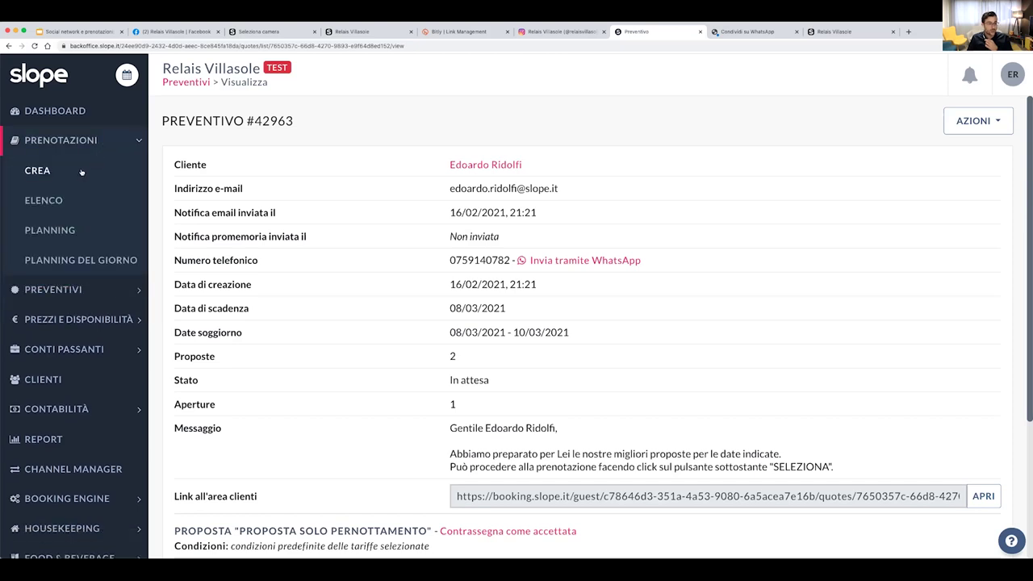
click(127, 74)
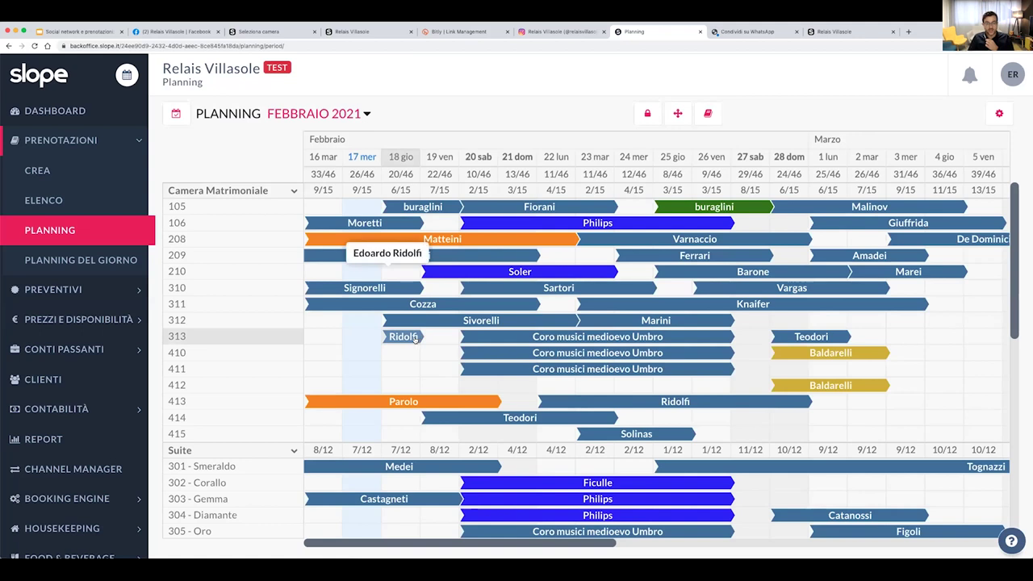
click(414, 339)
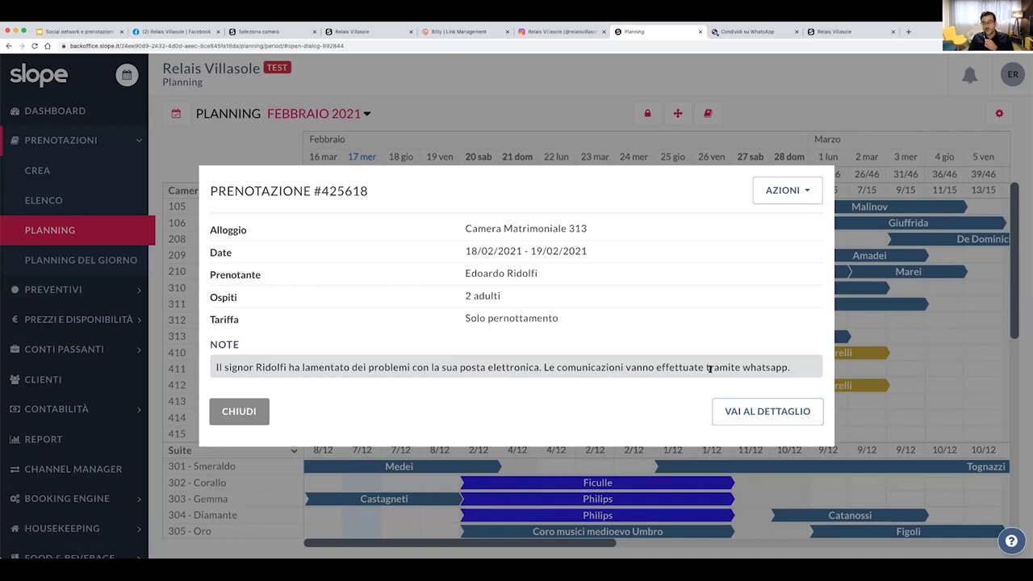
click(757, 410)
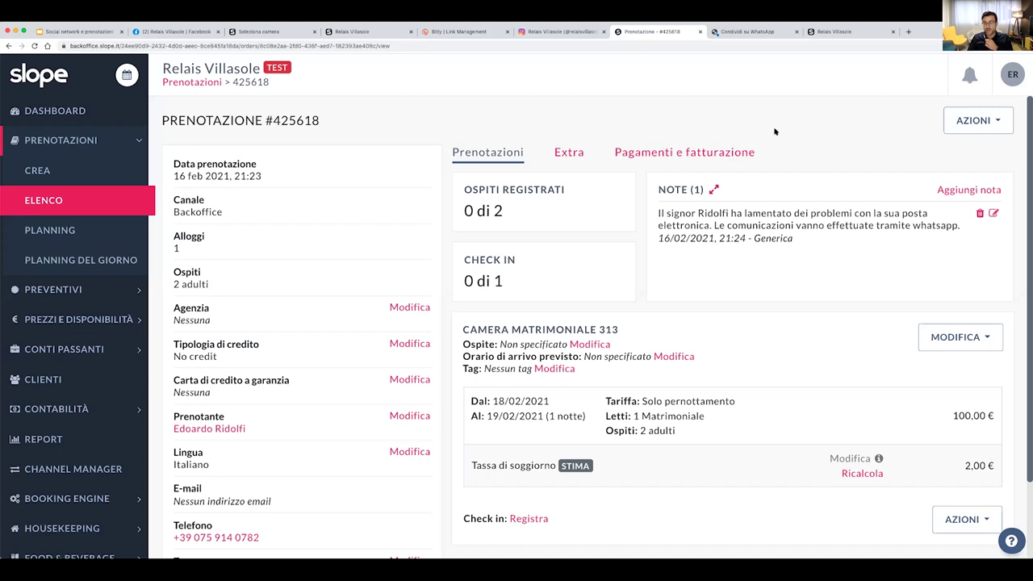
Generate the WhatsApp confirmation message for the room 313 reservation, then return to the reservation details
click(989, 130)
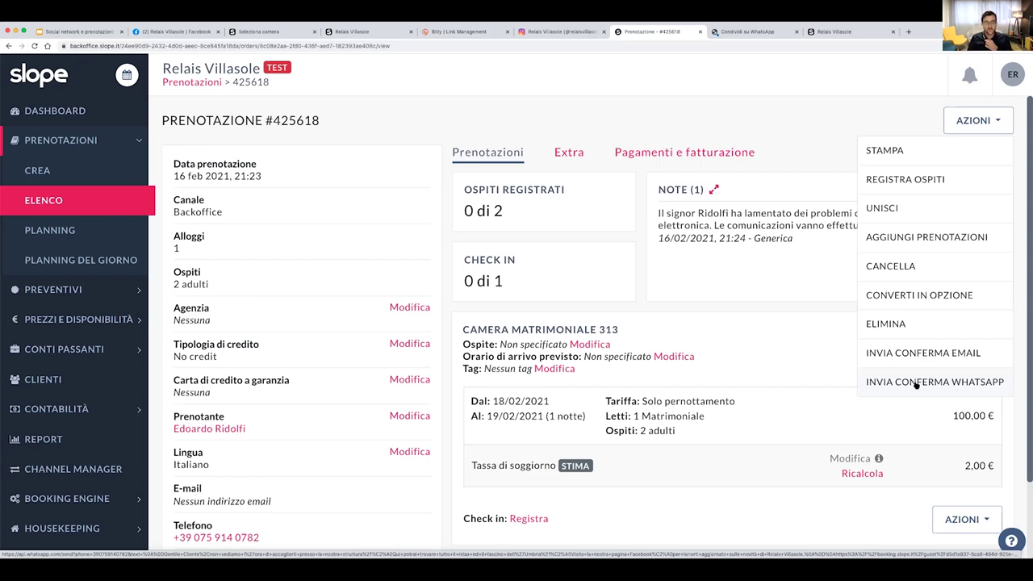
click(916, 383)
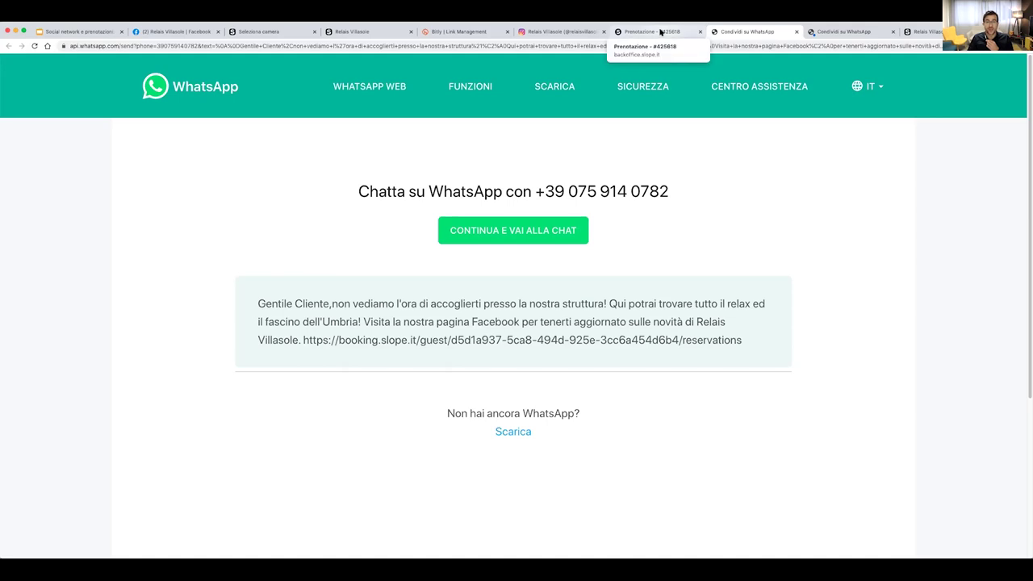
click(660, 32)
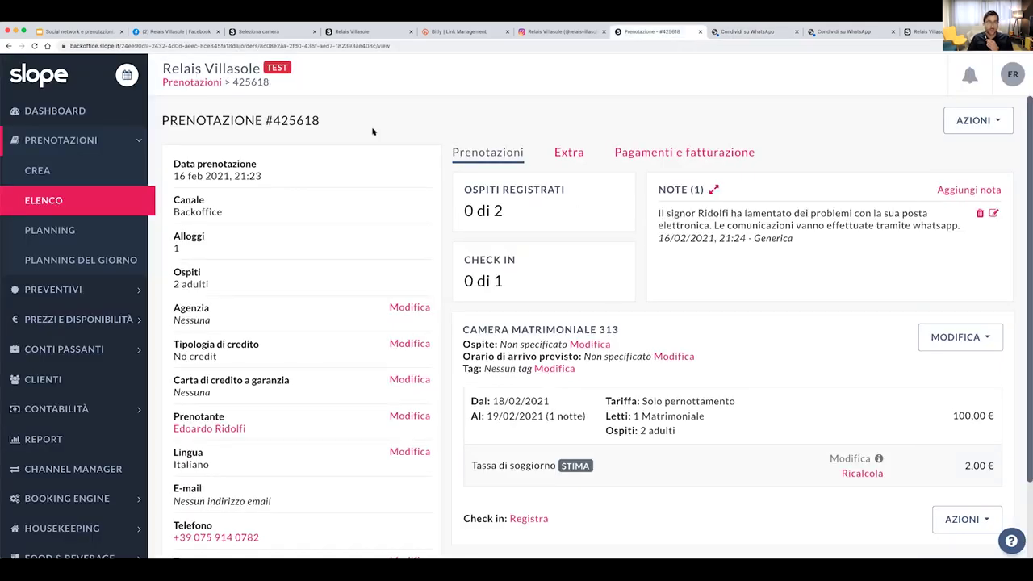
Switch to the Google Slides presentation, start the slideshow from "Strategie di utilizzo di WhatsApp" and advance to section 4
click(90, 33)
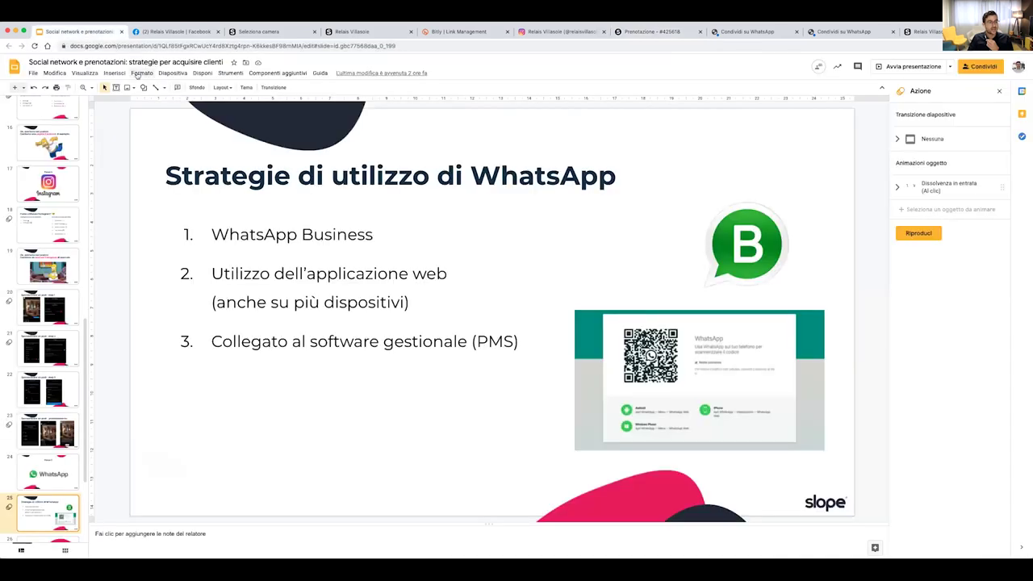
click(84, 73)
click(97, 105)
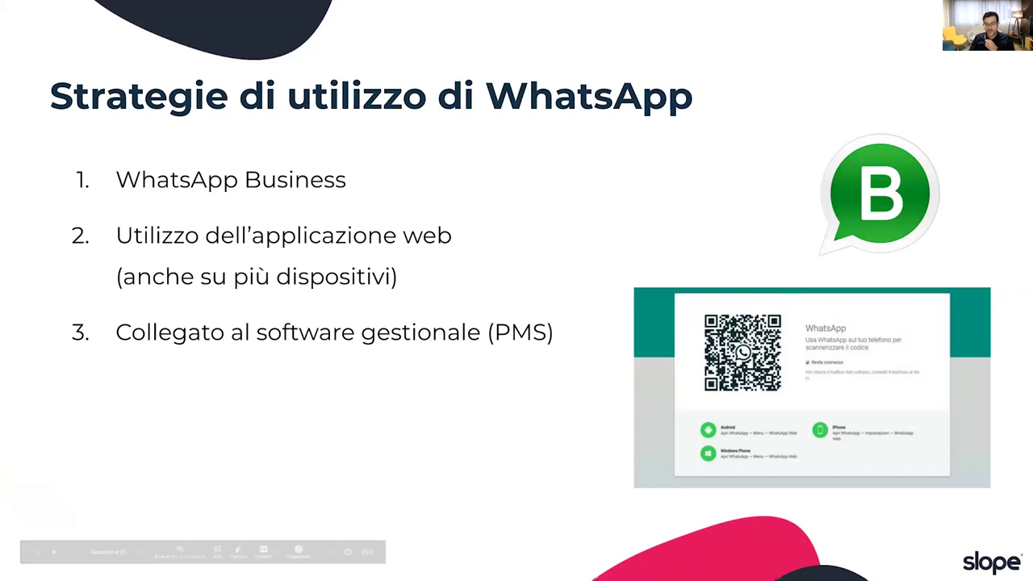
key(Right)
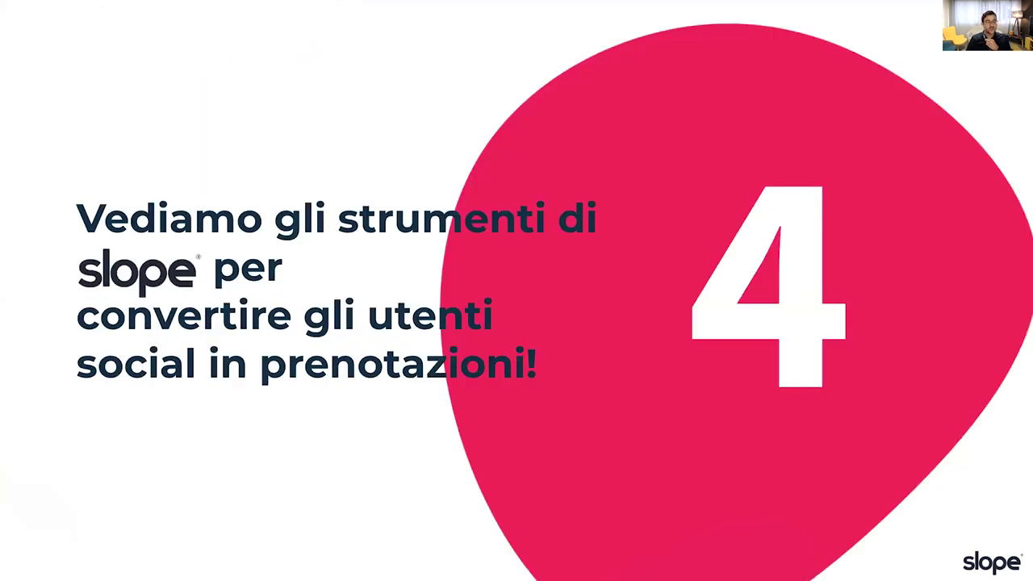